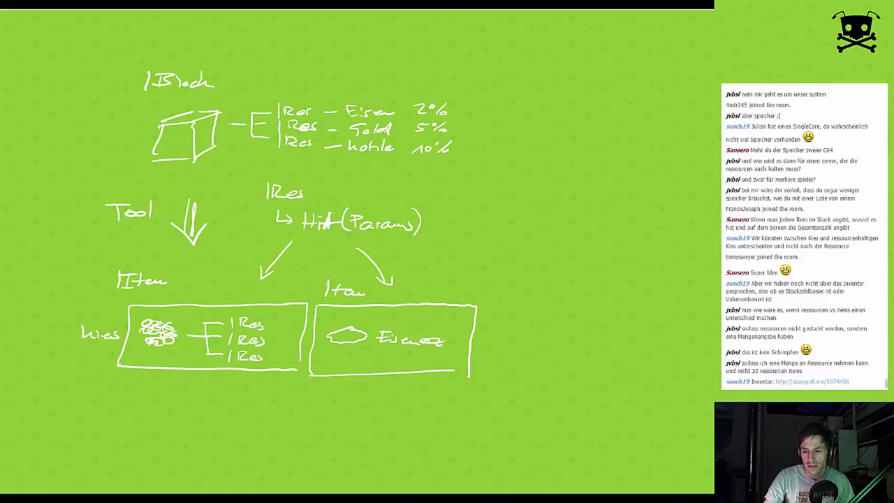
# Erase the hand-drawn IBlock/IRes/IItem resource diagram, leaving a blank green canvas
pyautogui.hotkey('alt', 'Tab')
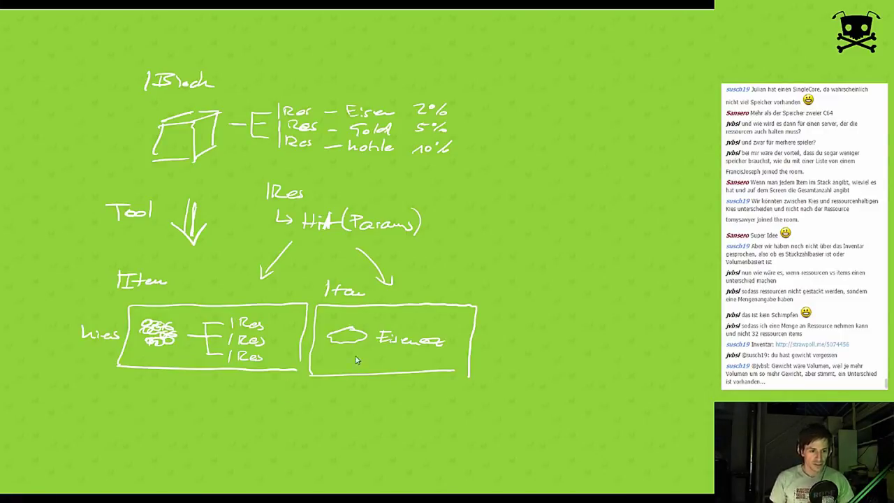
pyautogui.press('Delete')
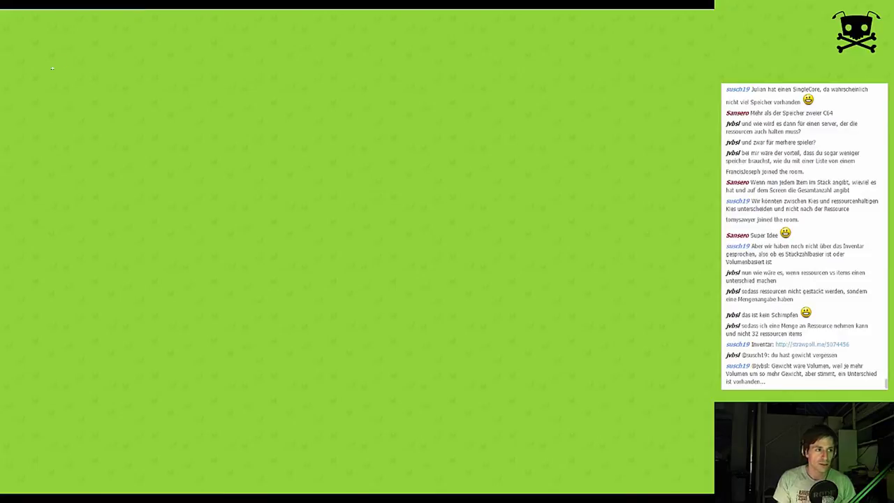
# Handwrite the heading 'Unendlich großes Inventar', underline it, and number it with a circled 1
pyautogui.moveTo(65, 48)
pyautogui.mouseDown()
pyautogui.moveTo(70, 67)
pyautogui.moveTo(284, 67)
pyautogui.moveTo(317, 51)
pyautogui.moveTo(330, 64)
pyautogui.mouseUp()
pyautogui.moveTo(63, 78); pyautogui.dragTo(328, 68)
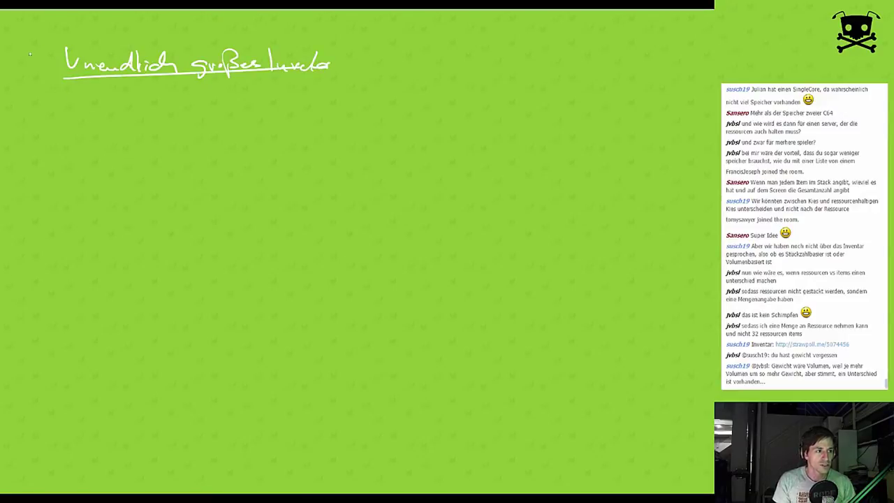
pyautogui.moveTo(30, 54)
pyautogui.mouseDown()
pyautogui.moveTo(37, 63)
pyautogui.moveTo(56, 50)
pyautogui.mouseUp()
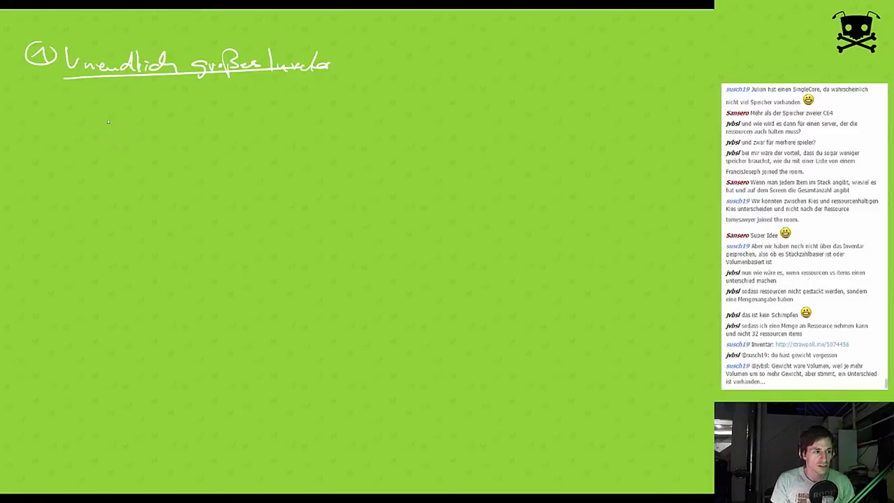
# Sketch a lined inventory list box with a scrollbar below, then start a circled 2
pyautogui.moveTo(110, 117)
pyautogui.mouseDown()
pyautogui.moveTo(109, 248)
pyautogui.moveTo(186, 121)
pyautogui.moveTo(234, 234)
pyautogui.mouseUp()
pyautogui.moveTo(137, 242); pyautogui.dragTo(230, 238)
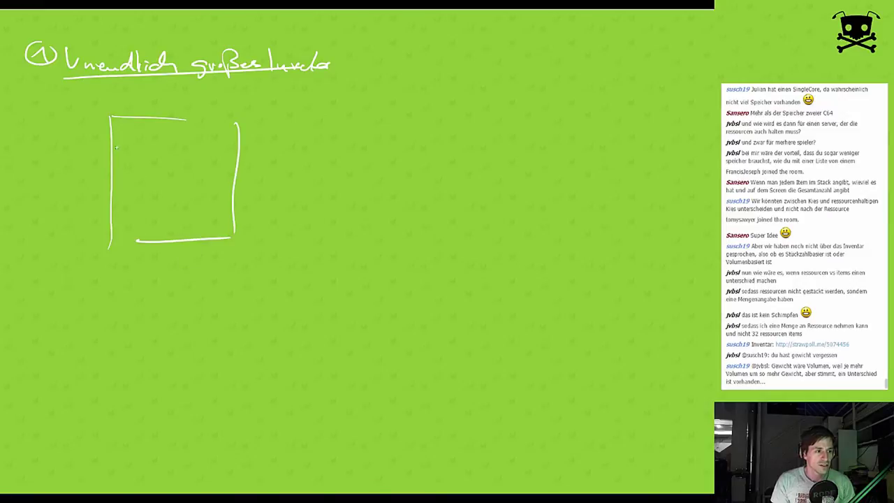
pyautogui.moveTo(126, 140); pyautogui.dragTo(230, 144)
pyautogui.moveTo(120, 158); pyautogui.dragTo(234, 161)
pyautogui.moveTo(117, 211); pyautogui.dragTo(211, 212)
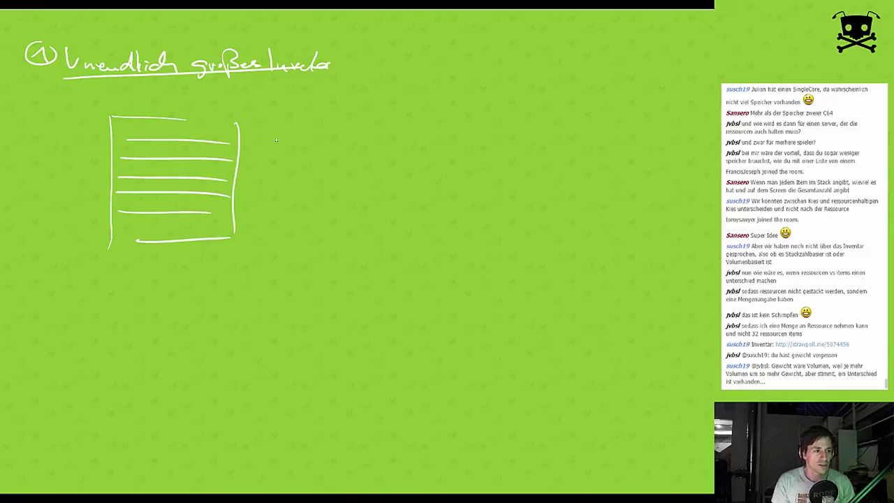
pyautogui.moveTo(238, 122)
pyautogui.mouseDown()
pyautogui.moveTo(259, 209)
pyautogui.moveTo(238, 238)
pyautogui.moveTo(233, 218)
pyautogui.moveTo(251, 219)
pyautogui.mouseUp()
pyautogui.moveTo(242, 140); pyautogui.dragTo(251, 139)
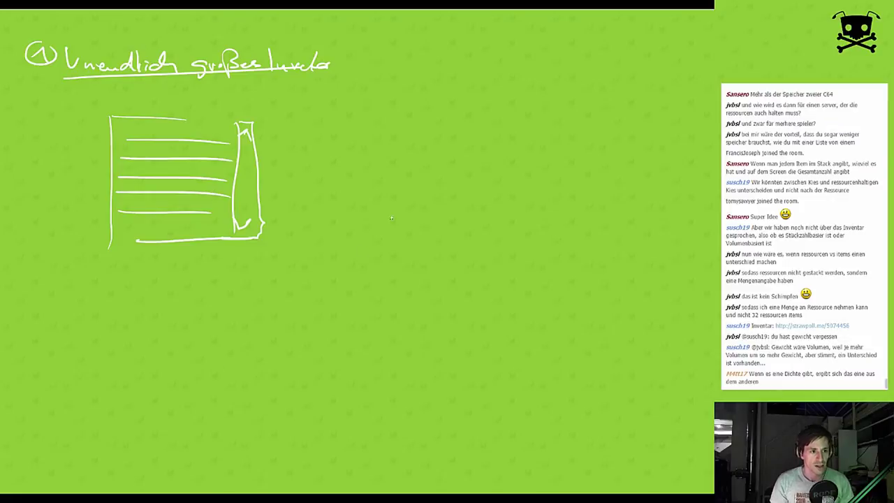
pyautogui.moveTo(399, 48)
pyautogui.mouseDown()
pyautogui.moveTo(419, 50)
pyautogui.moveTo(417, 62)
pyautogui.mouseUp()
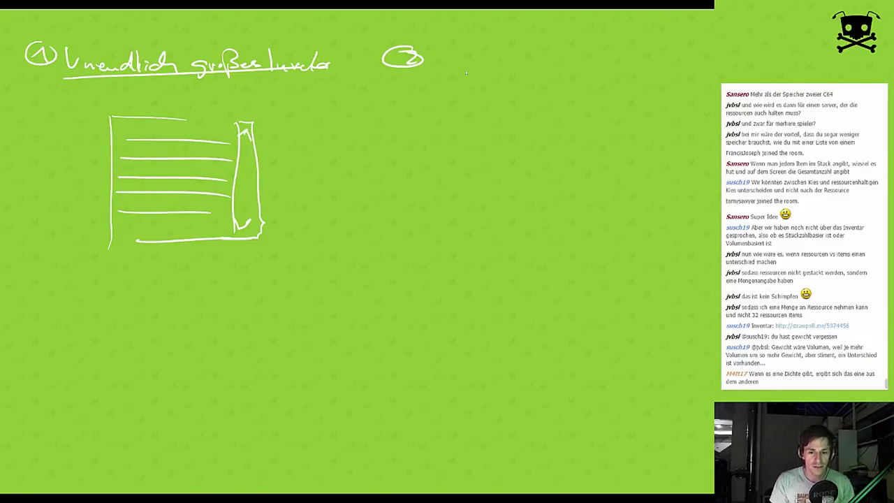
# Write and underline 'Volumen' beside the circled 2, and draw a grid's outer frame
pyautogui.moveTo(441, 50)
pyautogui.mouseDown()
pyautogui.moveTo(482, 66)
pyautogui.moveTo(540, 63)
pyautogui.mouseUp()
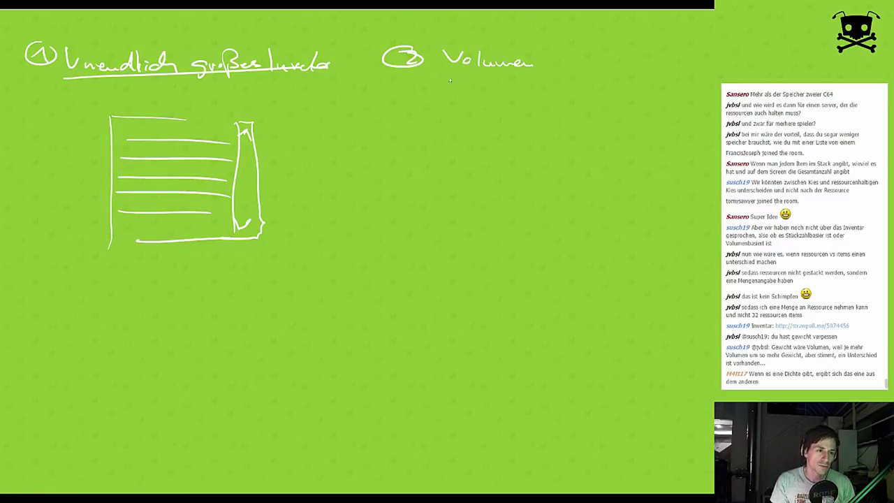
pyautogui.moveTo(445, 71); pyautogui.dragTo(547, 70)
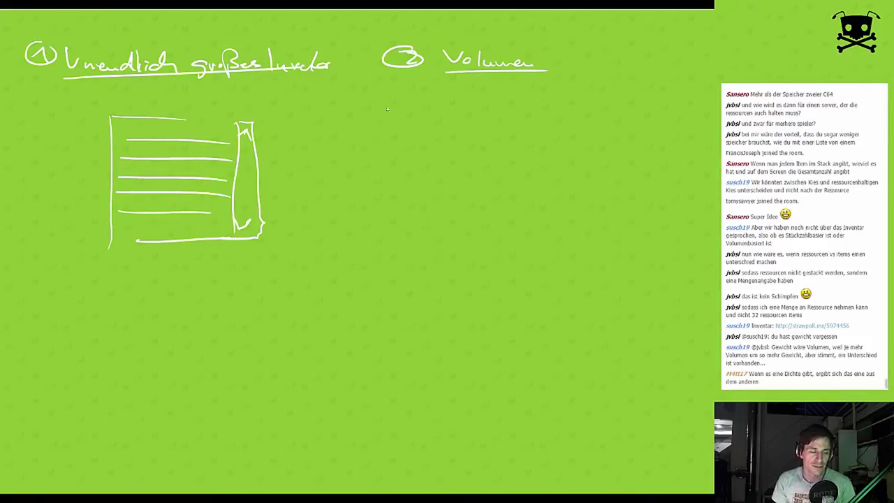
pyautogui.moveTo(390, 102); pyautogui.dragTo(393, 243)
pyautogui.moveTo(396, 102)
pyautogui.mouseDown()
pyautogui.moveTo(559, 105)
pyautogui.moveTo(601, 145)
pyautogui.moveTo(607, 238)
pyautogui.mouseUp()
pyautogui.moveTo(397, 243); pyautogui.dragTo(603, 242)
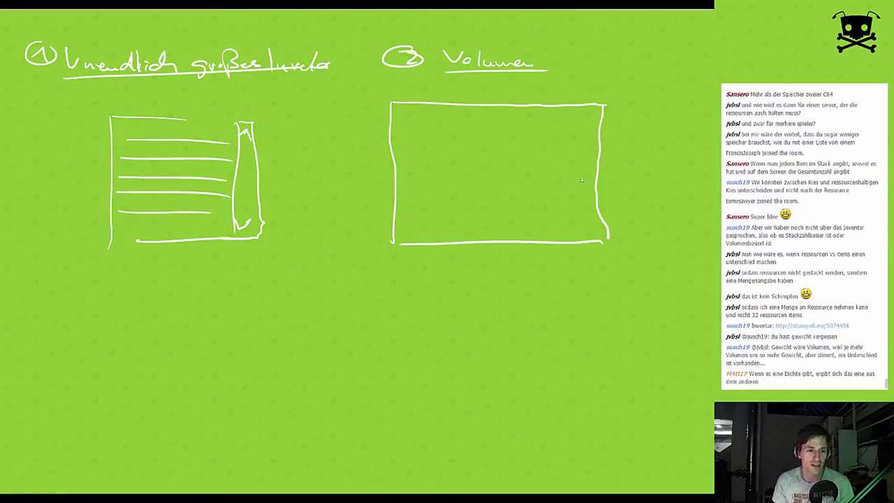
# Divide the grid into slots, add an arrow into it, and mark an item cell with 2
pyautogui.moveTo(437, 104); pyautogui.dragTo(435, 236)
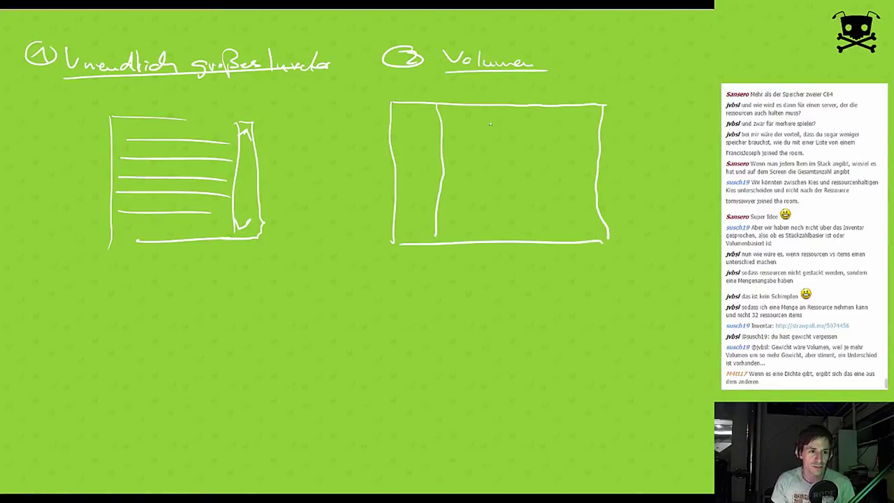
pyautogui.moveTo(494, 109); pyautogui.dragTo(495, 244)
pyautogui.moveTo(548, 109); pyautogui.dragTo(551, 242)
pyautogui.moveTo(394, 177); pyautogui.dragTo(601, 170)
pyautogui.moveTo(388, 142); pyautogui.dragTo(596, 142)
pyautogui.moveTo(401, 209); pyautogui.dragTo(599, 212)
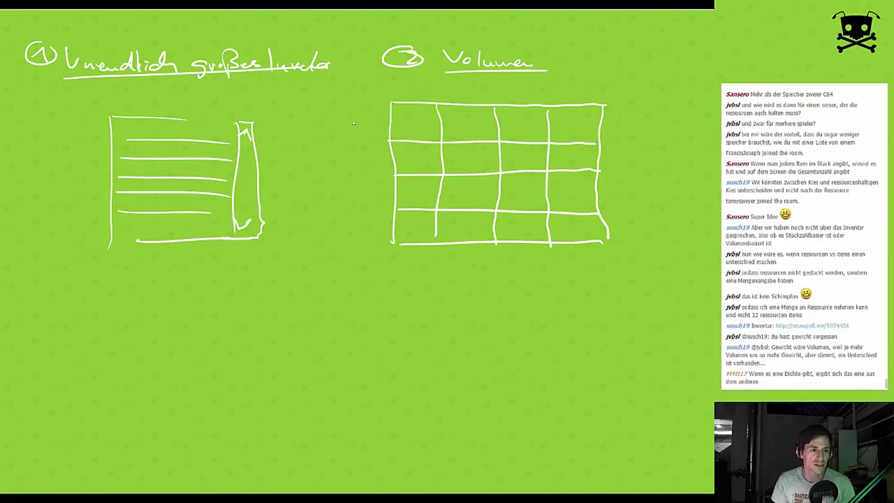
pyautogui.moveTo(352, 125)
pyautogui.mouseDown()
pyautogui.moveTo(475, 118)
pyautogui.moveTo(486, 125)
pyautogui.moveTo(458, 134)
pyautogui.moveTo(488, 133)
pyautogui.mouseUp()
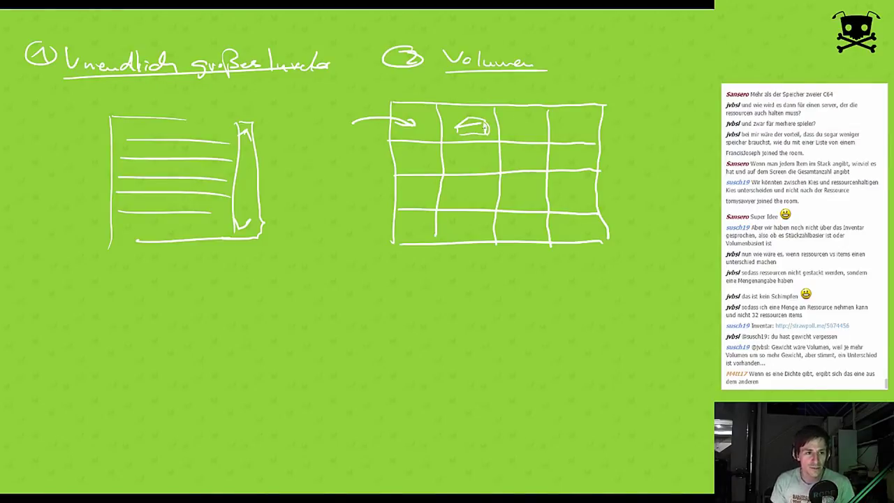
pyautogui.moveTo(485, 126)
pyautogui.mouseDown()
pyautogui.moveTo(454, 127)
pyautogui.moveTo(453, 137)
pyautogui.moveTo(487, 136)
pyautogui.mouseUp()
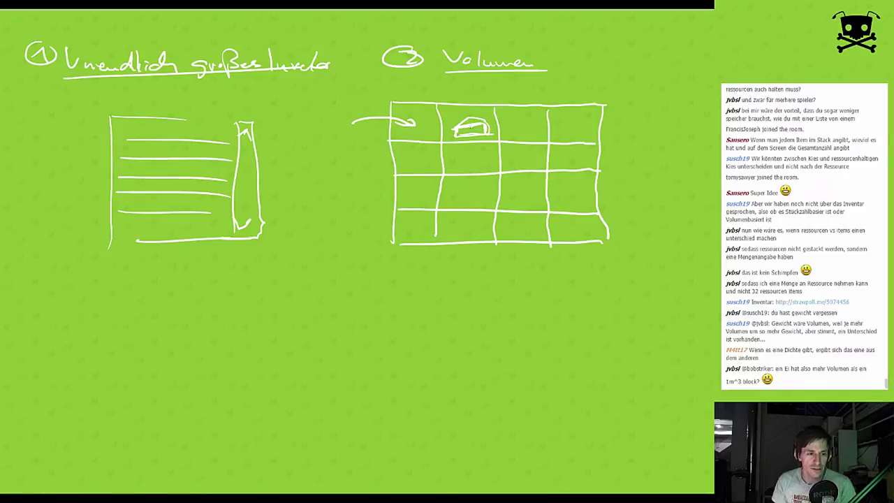
pyautogui.moveTo(449, 113); pyautogui.dragTo(457, 119)
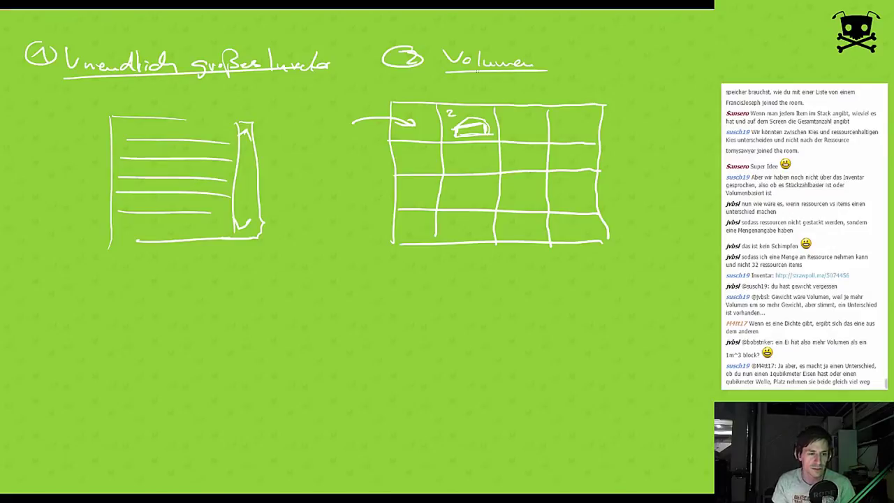
# Cross out 'Volumen', write 'Slots' above it, and start a circled 3 at lower left
pyautogui.moveTo(465, 61); pyautogui.dragTo(539, 54)
pyautogui.moveTo(542, 49); pyautogui.dragTo(547, 47)
pyautogui.moveTo(556, 41); pyautogui.dragTo(563, 53)
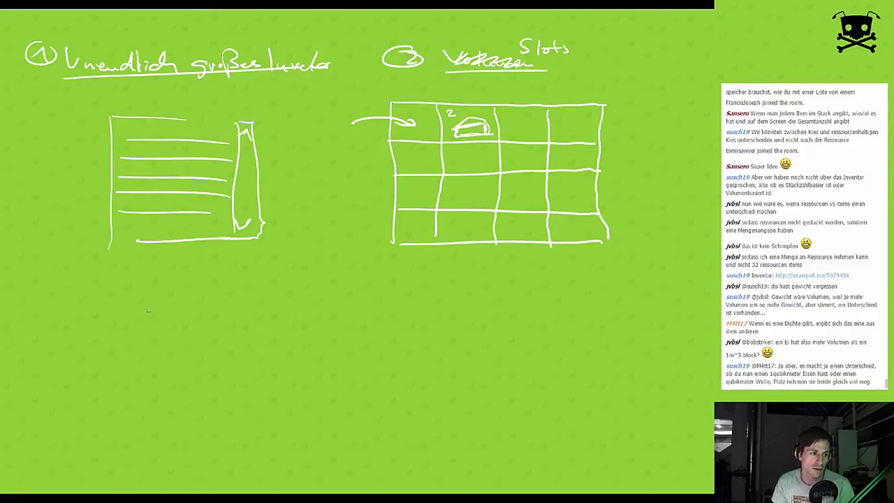
pyautogui.moveTo(43, 319)
pyautogui.mouseDown()
pyautogui.moveTo(195, 329)
pyautogui.moveTo(195, 345)
pyautogui.mouseUp()
# Write and underline the heading 'Diablo-Style' after the circled 3
pyautogui.moveTo(202, 312); pyautogui.dragTo(201, 332)
pyautogui.moveTo(205, 329); pyautogui.dragTo(217, 331)
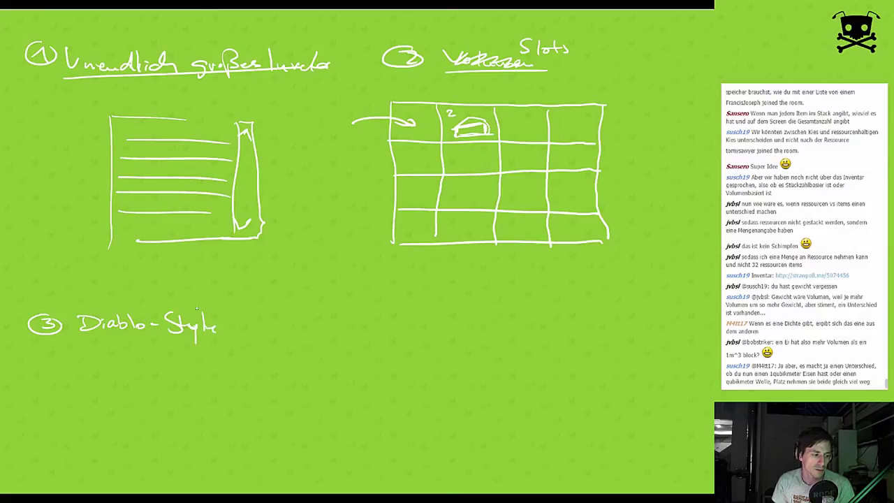
pyautogui.moveTo(57, 342); pyautogui.dragTo(221, 332)
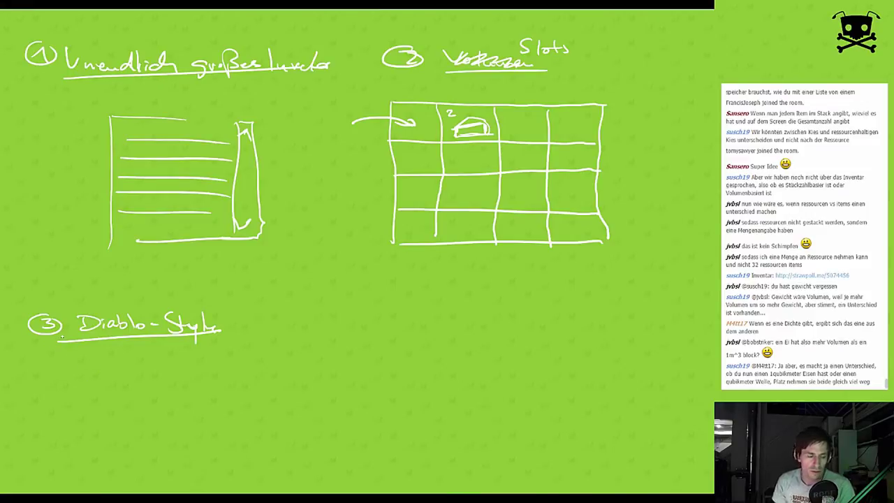
# Draw a box below the heading and divide it into a grid with four column and three row lines
pyautogui.moveTo(78, 461)
pyautogui.mouseDown()
pyautogui.moveTo(236, 442)
pyautogui.moveTo(235, 472)
pyautogui.mouseUp()
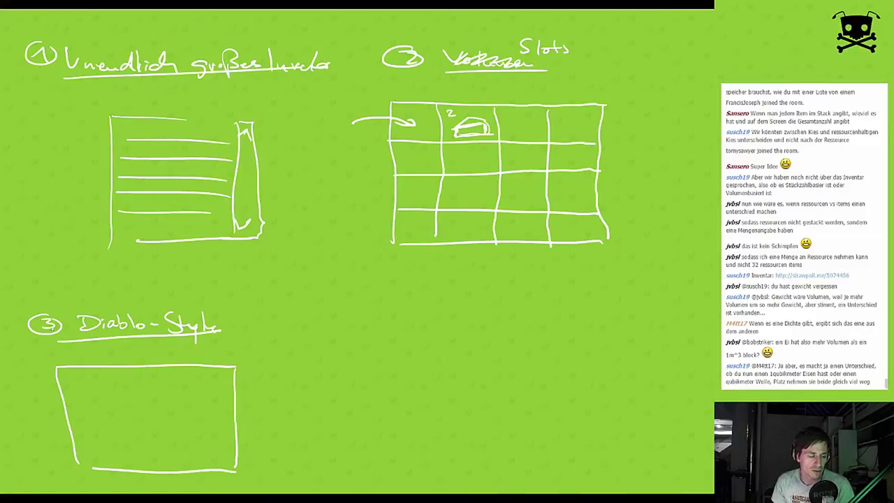
pyautogui.moveTo(94, 370); pyautogui.dragTo(109, 460)
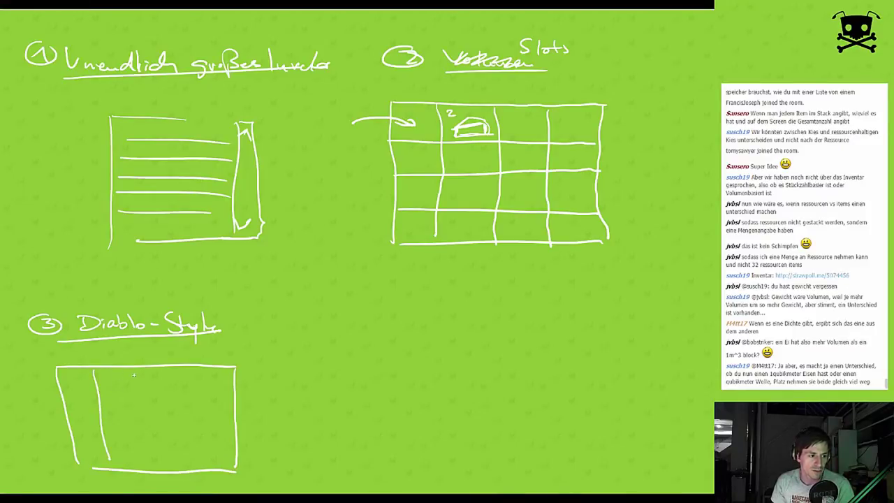
pyautogui.moveTo(122, 370); pyautogui.dragTo(128, 463)
pyautogui.moveTo(152, 368); pyautogui.dragTo(171, 466)
pyautogui.moveTo(193, 367); pyautogui.dragTo(202, 473)
pyautogui.moveTo(61, 395); pyautogui.dragTo(234, 393)
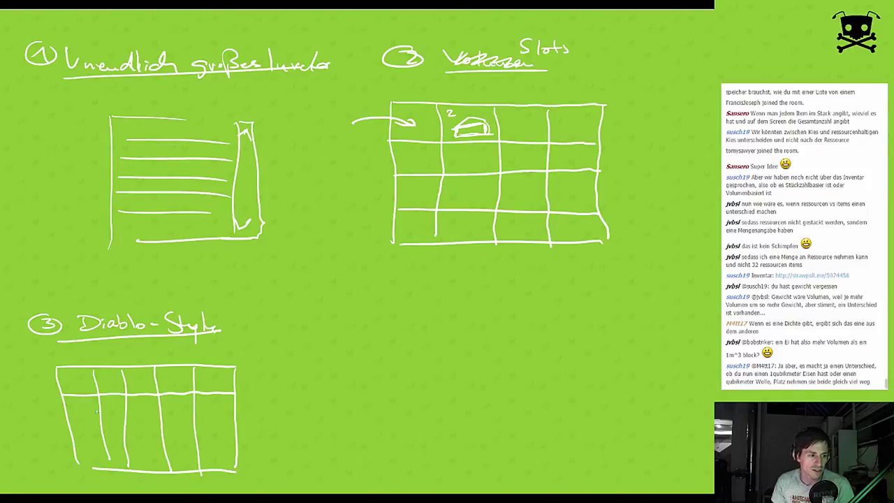
pyautogui.moveTo(67, 417); pyautogui.dragTo(225, 419)
pyautogui.moveTo(69, 442); pyautogui.dragTo(248, 442)
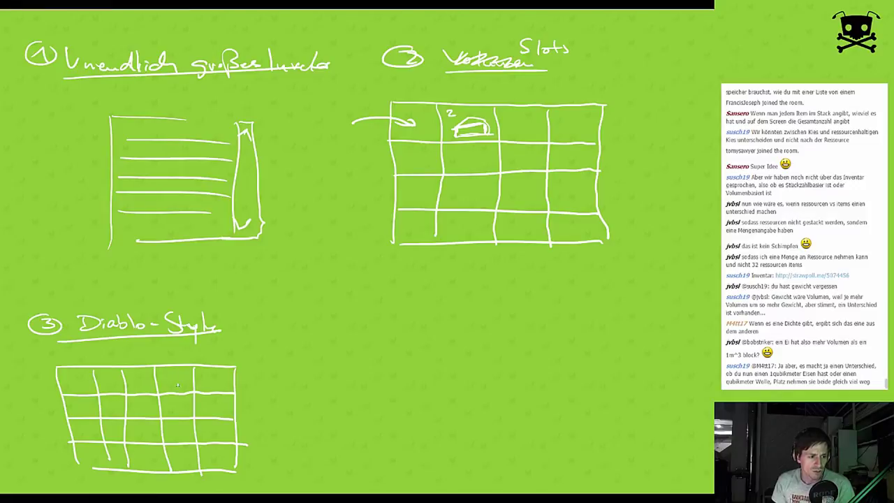
# Sketch a multi-cell item in the grid, outline its cells, and write a circled 4
pyautogui.moveTo(171, 403)
pyautogui.mouseDown()
pyautogui.moveTo(204, 381)
pyautogui.moveTo(226, 404)
pyautogui.mouseUp()
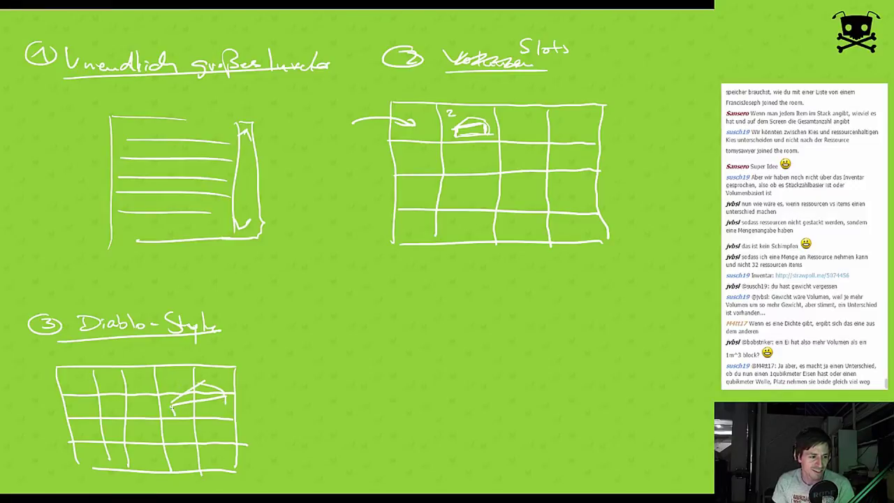
pyautogui.moveTo(169, 407)
pyautogui.mouseDown()
pyautogui.moveTo(185, 414)
pyautogui.moveTo(229, 407)
pyautogui.mouseUp()
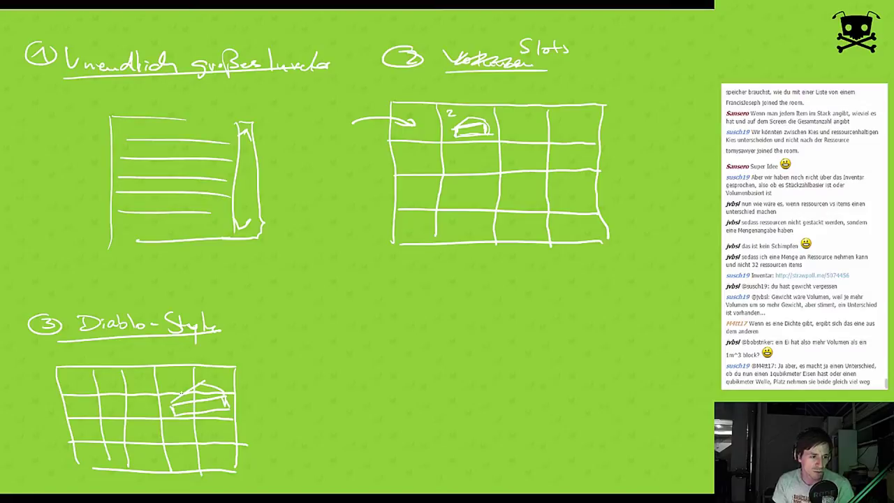
pyautogui.moveTo(155, 368); pyautogui.dragTo(159, 417)
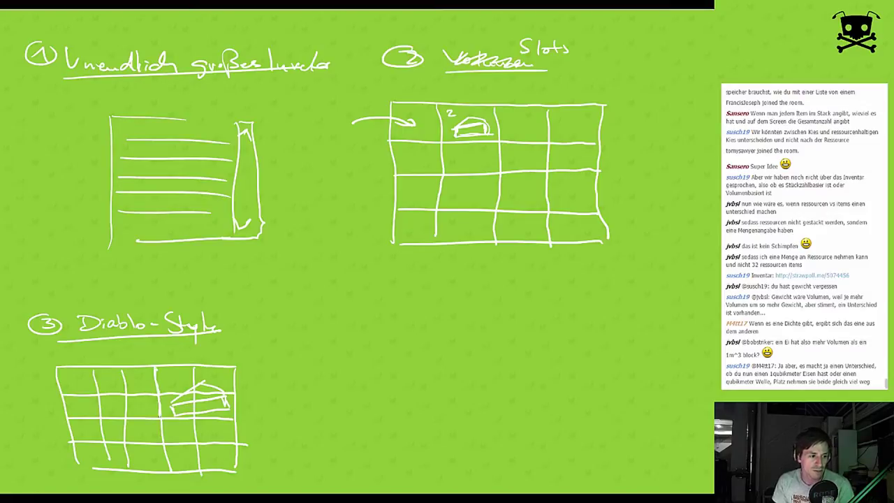
pyautogui.moveTo(155, 368)
pyautogui.mouseDown()
pyautogui.moveTo(239, 366)
pyautogui.moveTo(240, 415)
pyautogui.moveTo(196, 417)
pyautogui.mouseUp()
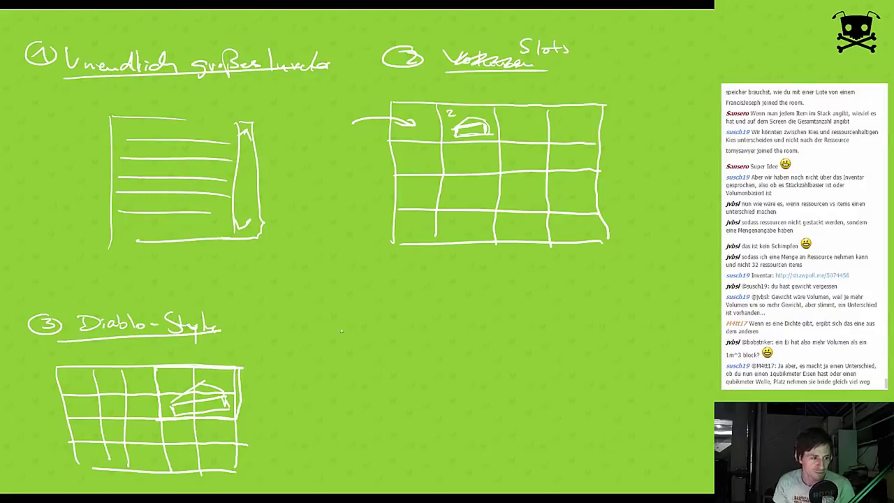
pyautogui.moveTo(354, 314)
pyautogui.mouseDown()
pyautogui.moveTo(366, 319)
pyautogui.moveTo(350, 308)
pyautogui.mouseUp()
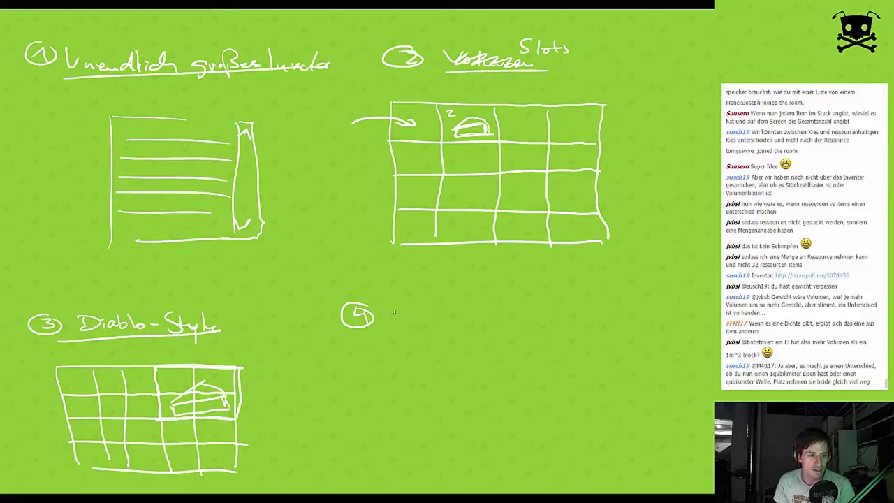
# Write and underline the heading 'Gewicht' beside the circled 4
pyautogui.moveTo(406, 309)
pyautogui.mouseDown()
pyautogui.moveTo(396, 310)
pyautogui.moveTo(472, 326)
pyautogui.mouseUp()
pyautogui.moveTo(464, 320); pyautogui.dragTo(490, 317)
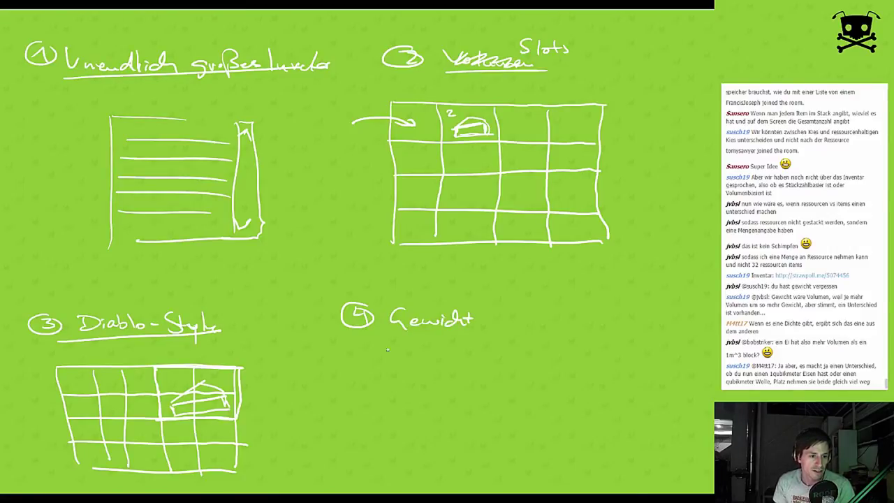
pyautogui.moveTo(347, 336); pyautogui.dragTo(491, 331)
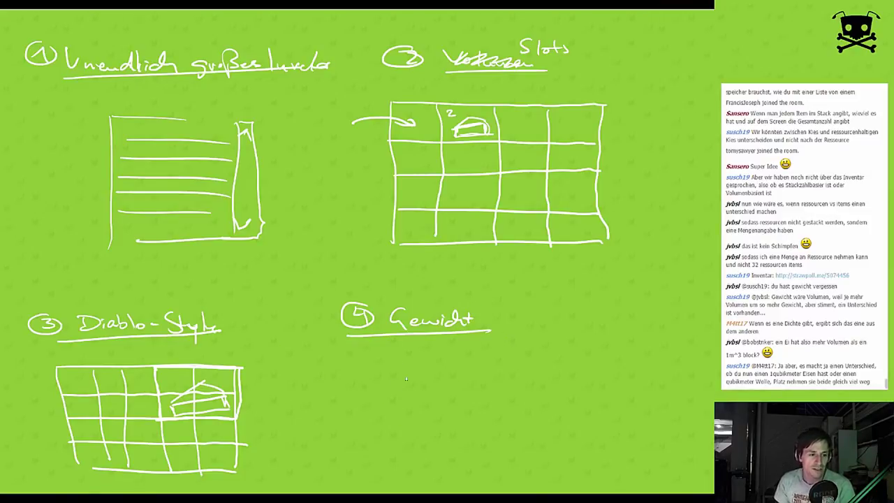
# Draw a tall box under Gewicht with horizontal row lines and small labels in its top rows
pyautogui.moveTo(390, 357)
pyautogui.mouseDown()
pyautogui.moveTo(390, 471)
pyautogui.moveTo(509, 359)
pyautogui.moveTo(505, 478)
pyautogui.mouseUp()
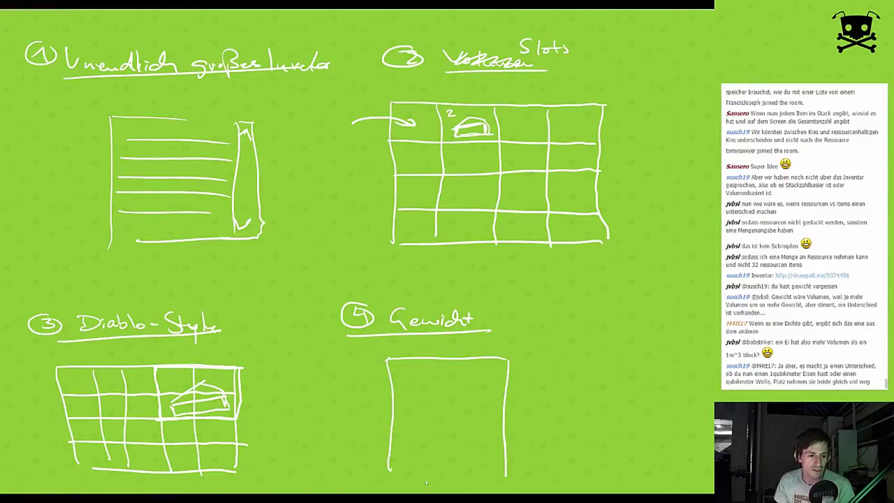
pyautogui.moveTo(408, 478); pyautogui.dragTo(490, 477)
pyautogui.moveTo(398, 390); pyautogui.dragTo(501, 391)
pyautogui.moveTo(394, 412); pyautogui.dragTo(490, 413)
pyautogui.moveTo(397, 436); pyautogui.dragTo(498, 435)
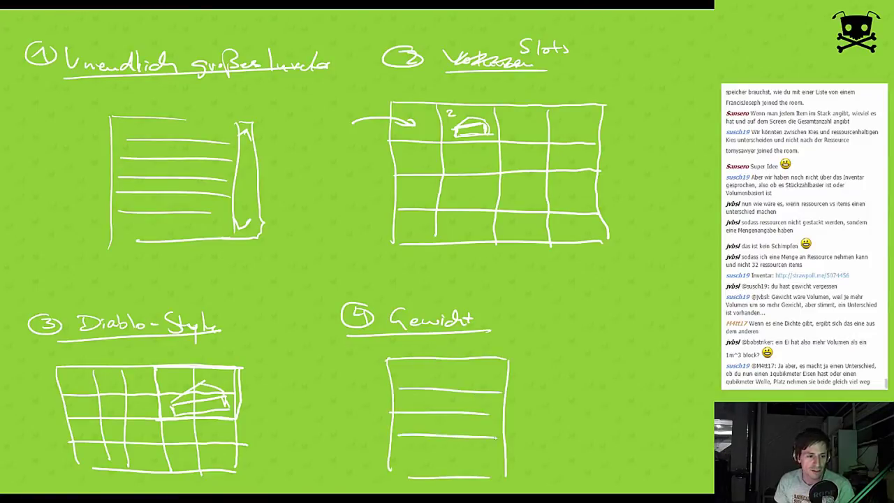
pyautogui.moveTo(397, 458); pyautogui.dragTo(492, 458)
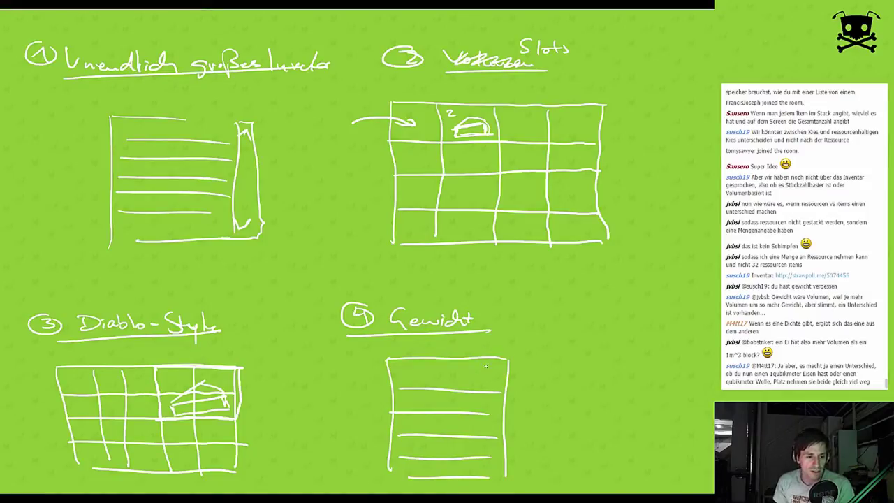
pyautogui.moveTo(482, 370)
pyautogui.mouseDown()
pyautogui.moveTo(500, 375)
pyautogui.moveTo(489, 406)
pyautogui.moveTo(500, 406)
pyautogui.mouseUp()
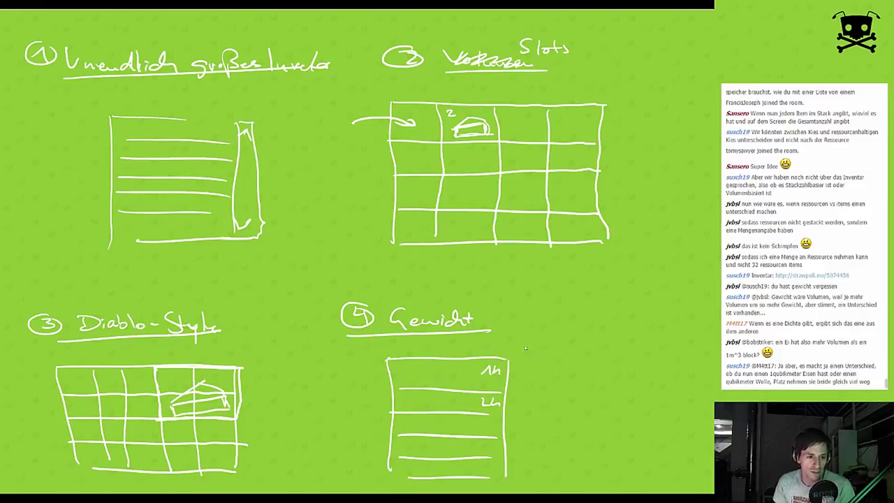
# Note 3|5 beside the Gewicht box and draw a double-headed arrow to the Slots grid
pyautogui.moveTo(525, 347)
pyautogui.mouseDown()
pyautogui.moveTo(523, 356)
pyautogui.moveTo(545, 358)
pyautogui.mouseUp()
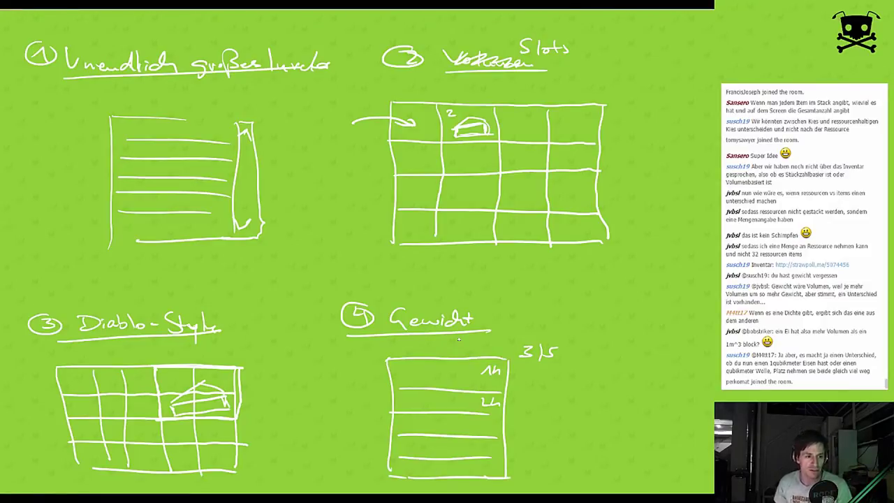
pyautogui.moveTo(463, 271)
pyautogui.mouseDown()
pyautogui.moveTo(458, 293)
pyautogui.moveTo(472, 272)
pyautogui.mouseUp()
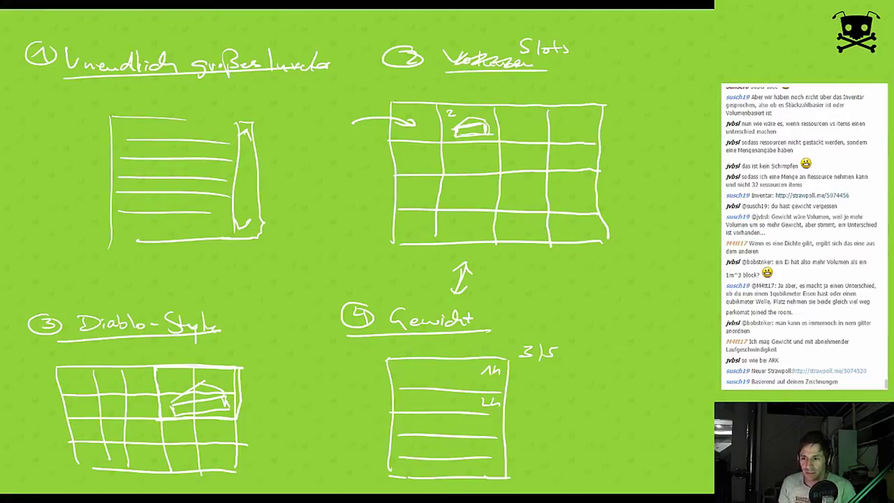
# Switch to the Inventar Straw Poll results: Gewicht 7, Slots 6, 13 votes total
pyautogui.hotkey('alt', 'Tab')
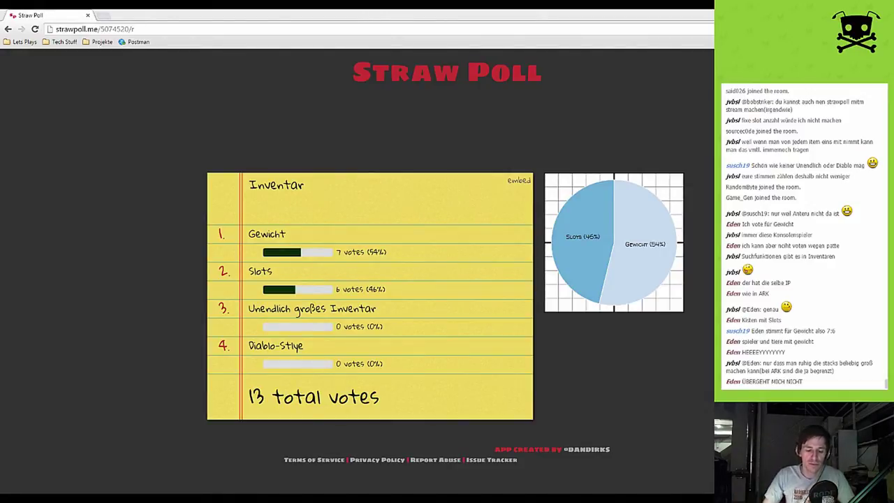
# Switch from the poll results back to the PowerPoint slideshow
pyautogui.hotkey('alt', 'Tab')
pyautogui.hotkey('alt', 'Tab')
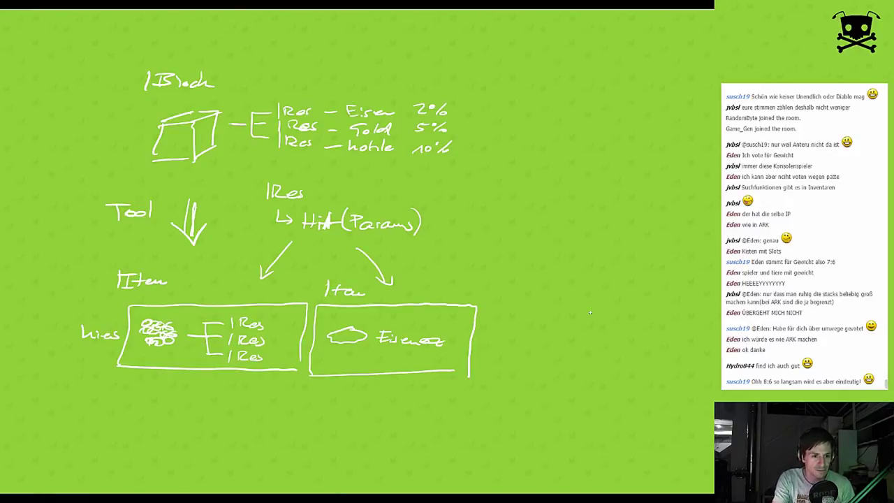
# Return to the inventory slide and add a zigzag arrow, hatched goblet and three pointer arrows around Gewicht
pyautogui.press('pageup')
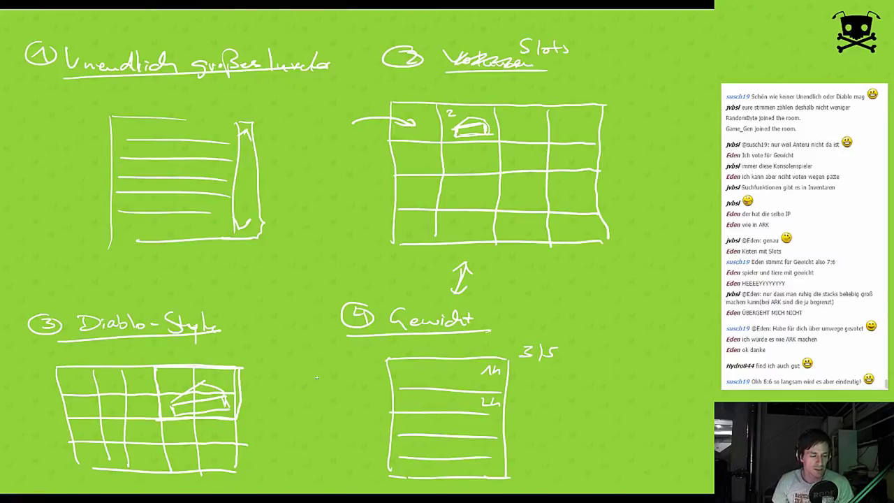
pyautogui.moveTo(336, 370); pyautogui.dragTo(370, 421)
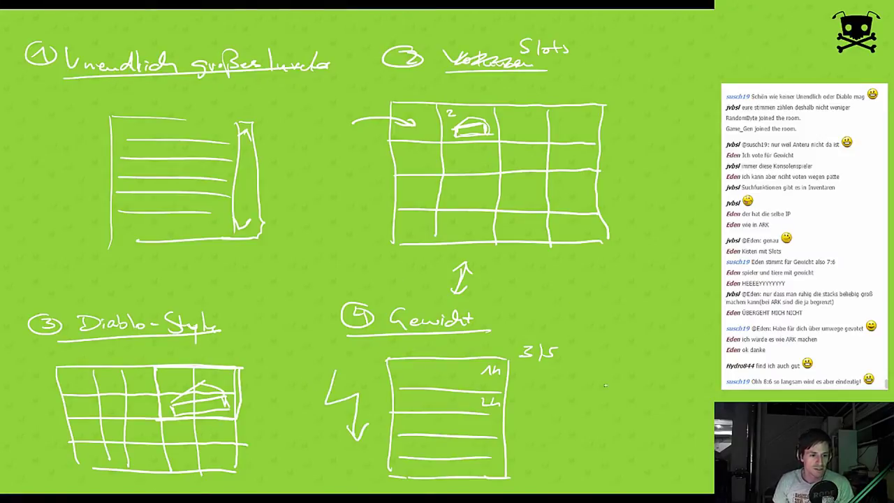
pyautogui.moveTo(546, 379)
pyautogui.mouseDown()
pyautogui.moveTo(594, 377)
pyautogui.moveTo(567, 416)
pyautogui.moveTo(577, 418)
pyautogui.moveTo(554, 433)
pyautogui.moveTo(595, 434)
pyautogui.mouseUp()
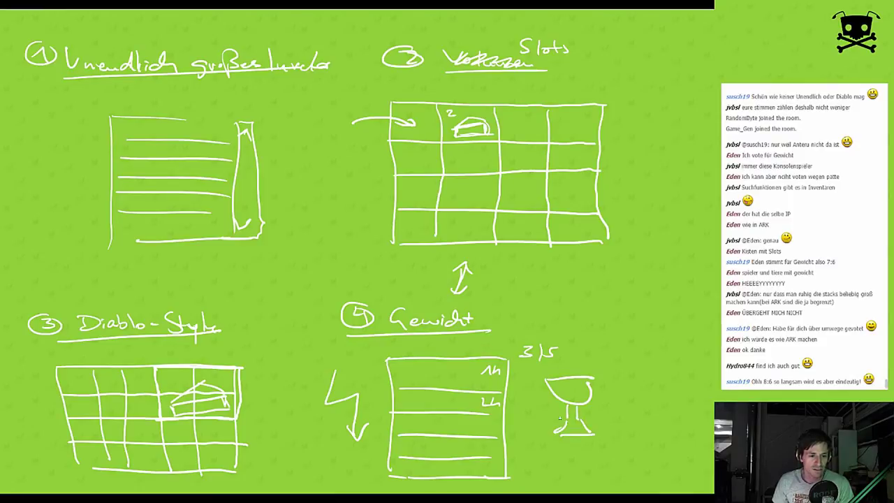
pyautogui.moveTo(558, 382)
pyautogui.mouseDown()
pyautogui.moveTo(584, 398)
pyautogui.moveTo(577, 427)
pyautogui.mouseUp()
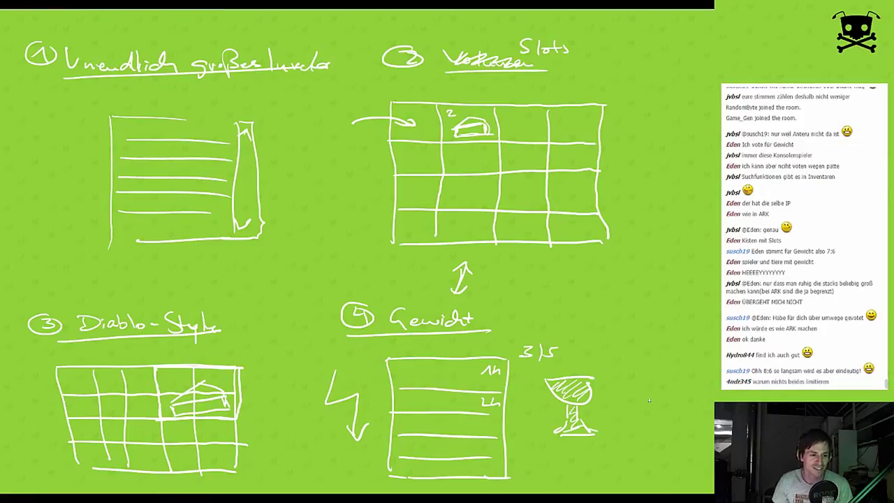
pyautogui.moveTo(554, 298)
pyautogui.mouseDown()
pyautogui.moveTo(511, 315)
pyautogui.moveTo(529, 319)
pyautogui.mouseUp()
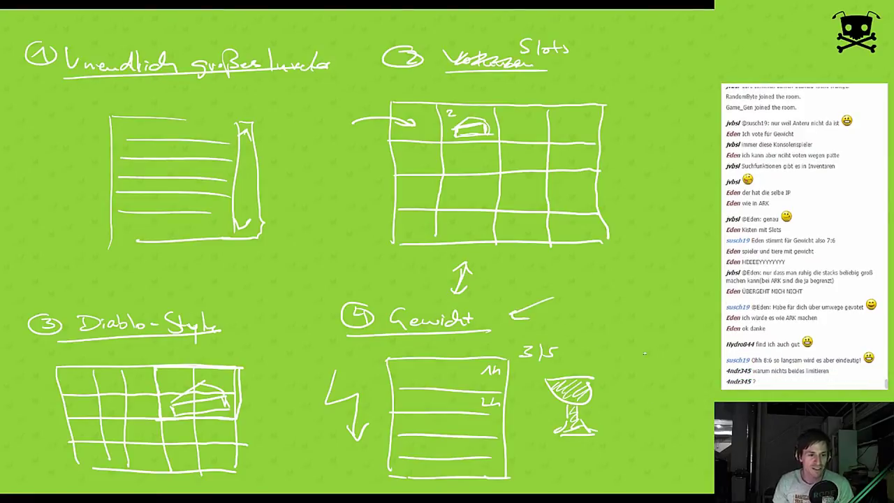
pyautogui.moveTo(638, 336)
pyautogui.mouseDown()
pyautogui.moveTo(588, 356)
pyautogui.moveTo(615, 355)
pyautogui.mouseUp()
pyautogui.moveTo(602, 481)
pyautogui.mouseDown()
pyautogui.moveTo(542, 470)
pyautogui.moveTo(552, 488)
pyautogui.mouseUp()
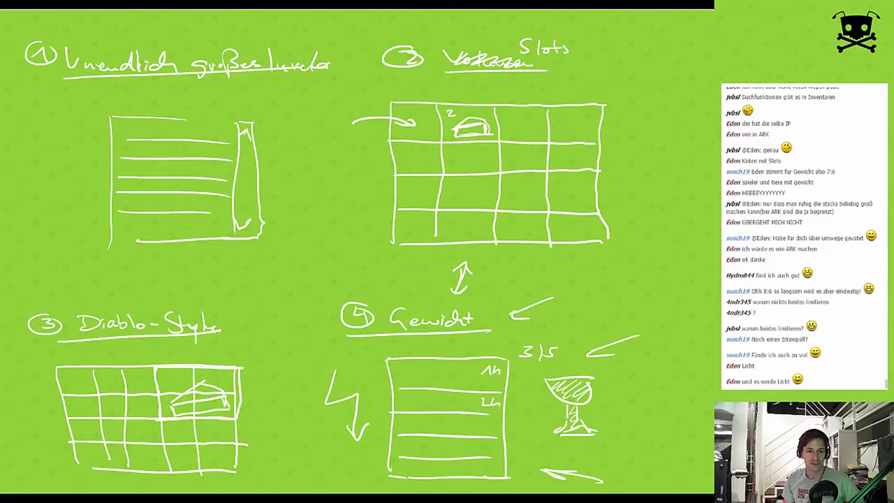
# Return to the Block/Item diagram slide showing the crafting sketch and the Block/Tool Parameter list
pyautogui.press('pageup')
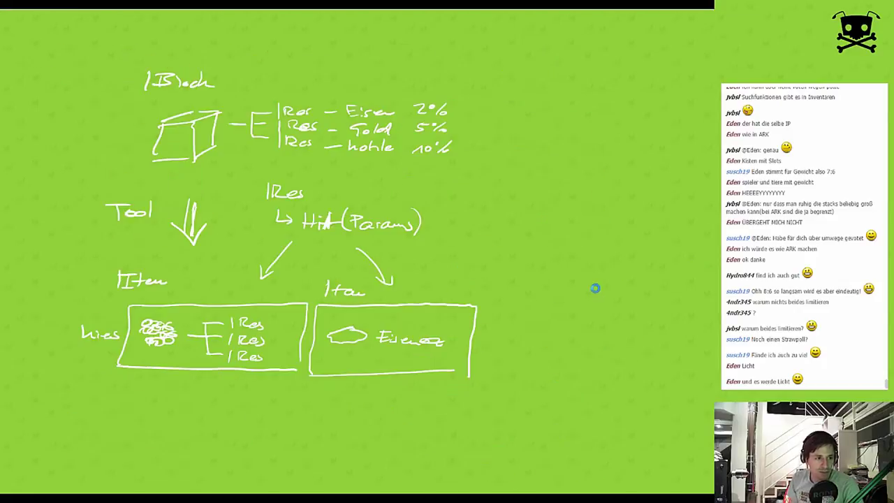
pyautogui.press('pageup')
pyautogui.press('pageup')
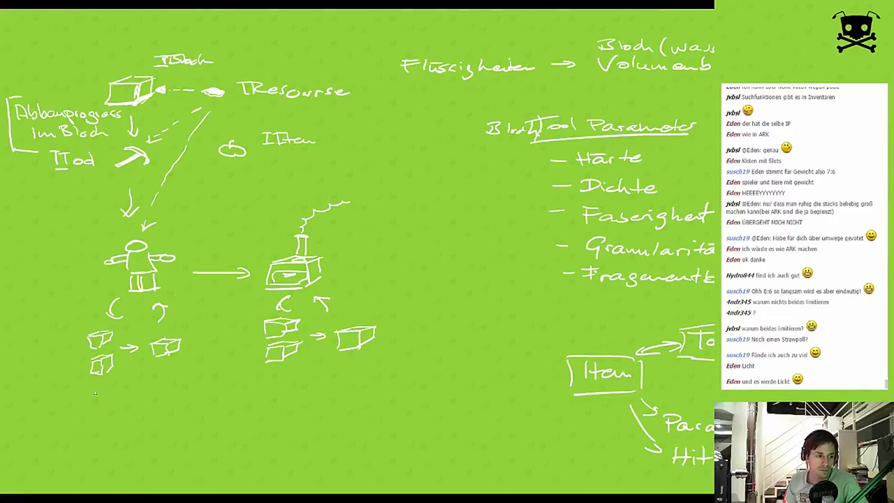
# Handwrite an L-arrow under 'IReciep' leading to 'Craft(...)' below the player-and-furnace sketch
pyautogui.moveTo(91, 406)
pyautogui.mouseDown()
pyautogui.moveTo(92, 422)
pyautogui.moveTo(93, 409)
pyautogui.mouseUp()
pyautogui.moveTo(86, 427); pyautogui.dragTo(171, 433)
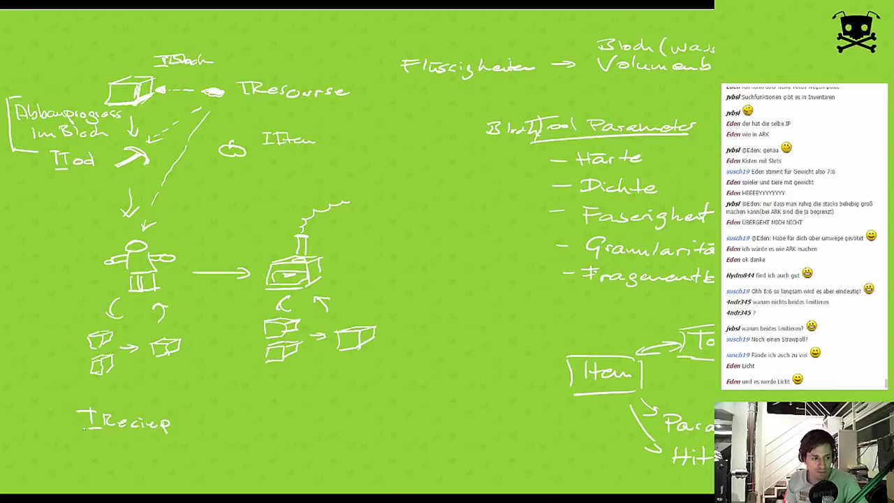
pyautogui.moveTo(96, 449)
pyautogui.mouseDown()
pyautogui.moveTo(111, 461)
pyautogui.moveTo(107, 470)
pyautogui.mouseUp()
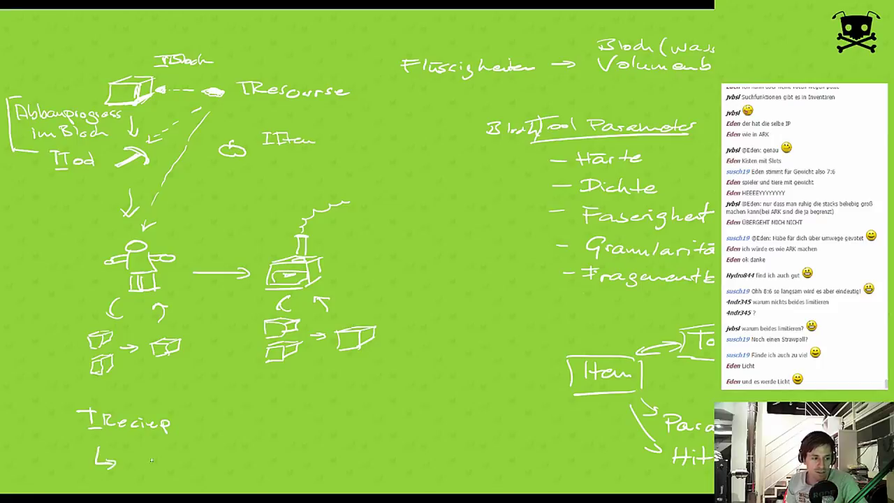
pyautogui.moveTo(140, 462)
pyautogui.mouseDown()
pyautogui.moveTo(183, 461)
pyautogui.moveTo(186, 474)
pyautogui.moveTo(211, 475)
pyautogui.mouseUp()
pyautogui.click(189, 468)
pyautogui.click(194, 468)
pyautogui.click(200, 468)
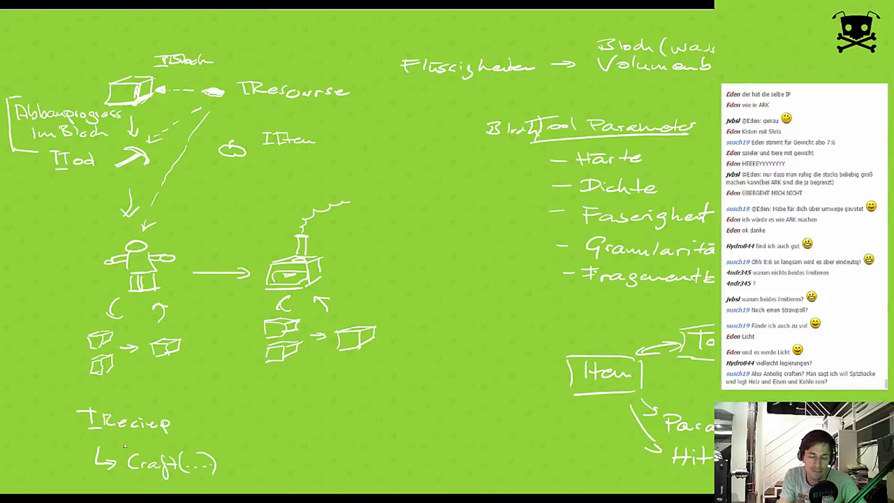
# Move to a blank slide and handwrite the underlined title 'Crafting'
pyautogui.press('pagedown')
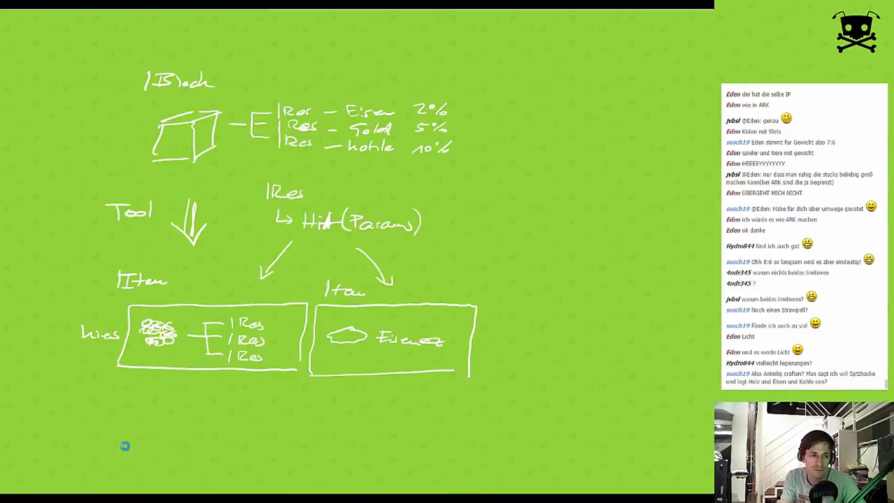
pyautogui.press('pagedown')
pyautogui.press('pagedown')
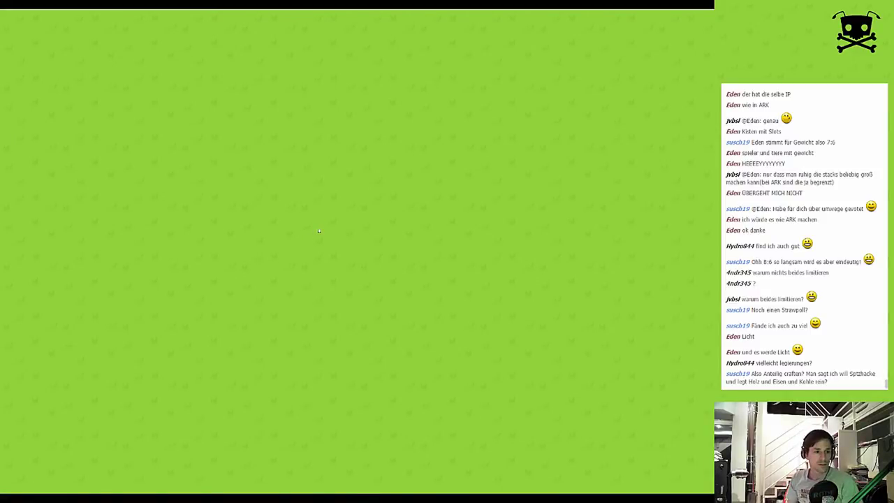
pyautogui.moveTo(124, 54)
pyautogui.mouseDown()
pyautogui.moveTo(105, 57)
pyautogui.moveTo(146, 70)
pyautogui.moveTo(168, 56)
pyautogui.moveTo(208, 83)
pyautogui.mouseUp()
pyautogui.moveTo(104, 80); pyautogui.dragTo(202, 75)
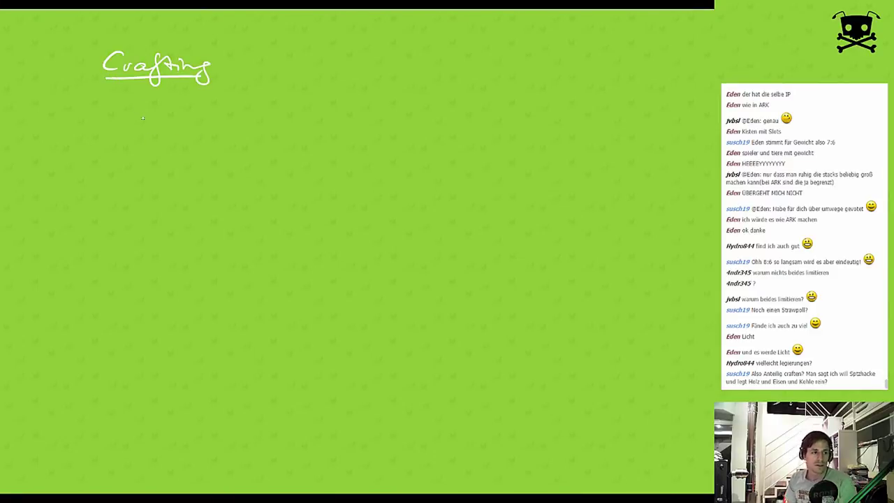
# Write 'IReciep → Craft(....)' under the title and draw two small square boxes below
pyautogui.moveTo(137, 110)
pyautogui.mouseDown()
pyautogui.moveTo(138, 129)
pyautogui.moveTo(215, 126)
pyautogui.mouseUp()
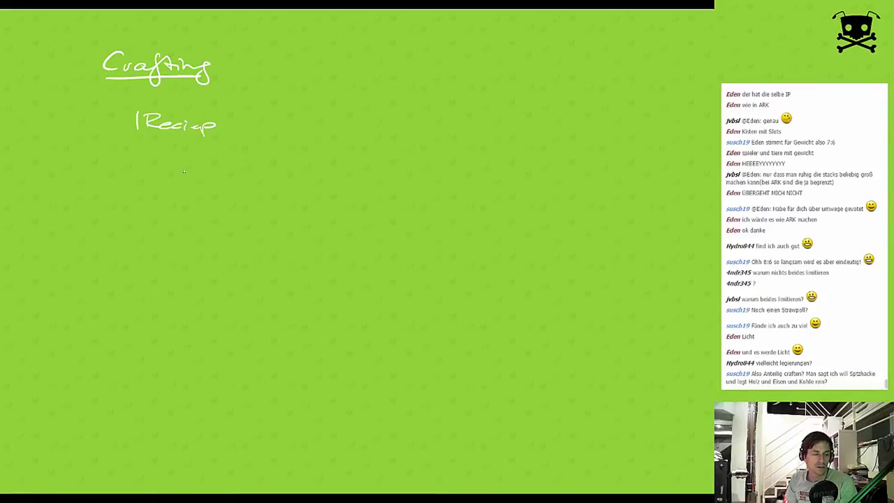
pyautogui.moveTo(163, 148)
pyautogui.mouseDown()
pyautogui.moveTo(165, 163)
pyautogui.moveTo(230, 162)
pyautogui.moveTo(225, 176)
pyautogui.mouseUp()
pyautogui.moveTo(237, 155)
pyautogui.mouseDown()
pyautogui.moveTo(238, 167)
pyautogui.moveTo(278, 167)
pyautogui.mouseUp()
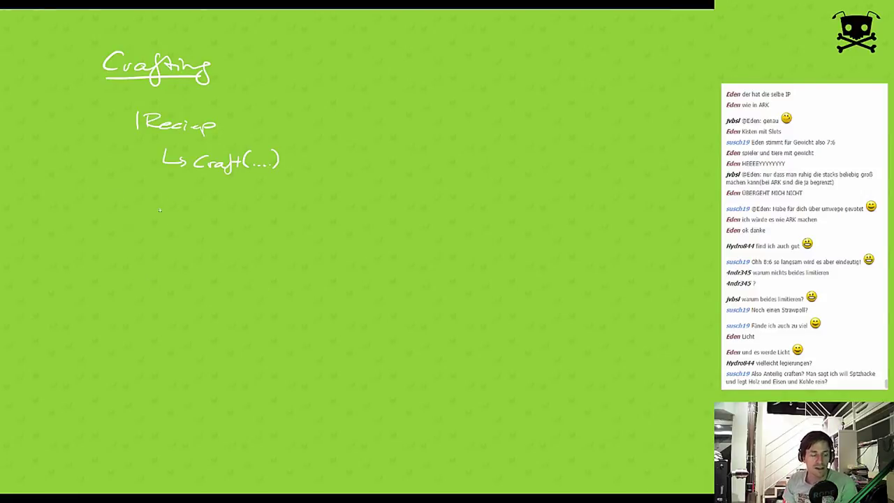
pyautogui.moveTo(124, 215); pyautogui.dragTo(125, 290)
pyautogui.moveTo(126, 265)
pyautogui.mouseDown()
pyautogui.moveTo(150, 276)
pyautogui.moveTo(127, 290)
pyautogui.mouseUp()
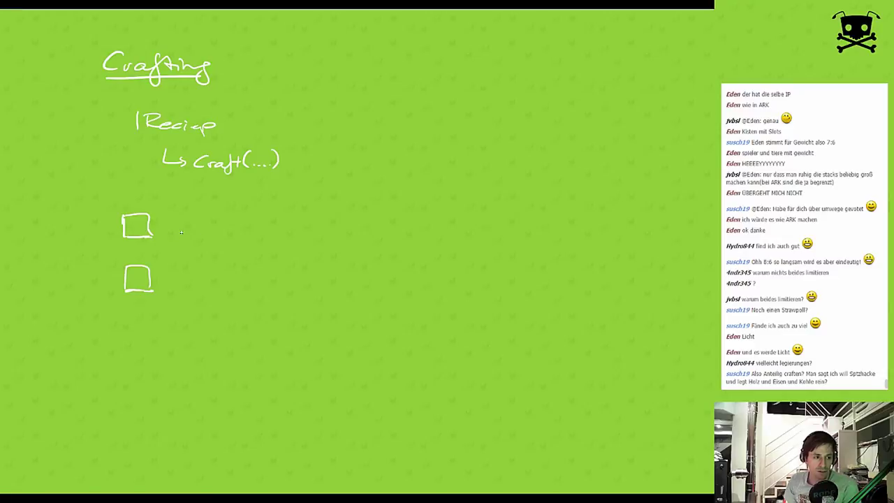
# Bracket both boxes together with an arrow pointing right to a third result box
pyautogui.moveTo(164, 227)
pyautogui.mouseDown()
pyautogui.moveTo(197, 229)
pyautogui.moveTo(196, 267)
pyautogui.moveTo(183, 275)
pyautogui.moveTo(229, 257)
pyautogui.mouseUp()
pyautogui.moveTo(213, 252); pyautogui.dragTo(246, 269)
pyautogui.moveTo(244, 243)
pyautogui.mouseDown()
pyautogui.moveTo(278, 245)
pyautogui.moveTo(278, 269)
pyautogui.mouseUp()
pyautogui.moveTo(245, 270); pyautogui.dragTo(278, 270)
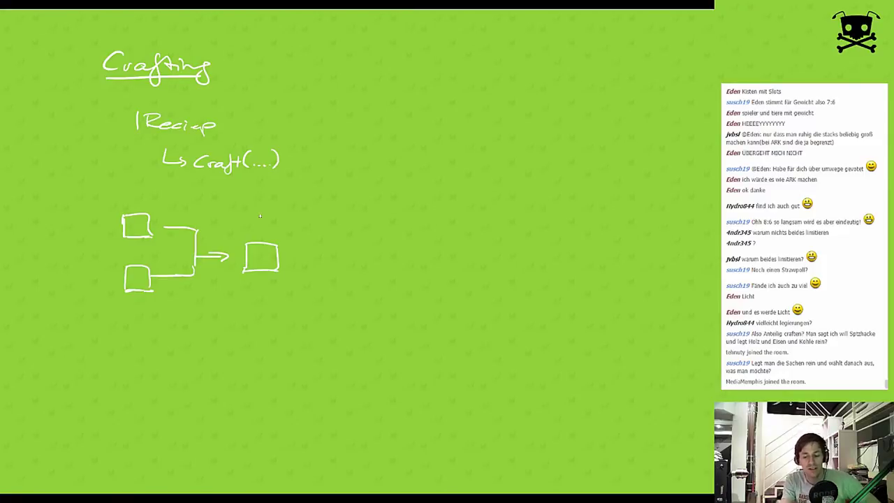
# Go back to the IBlock sketch slide with the Eisen 2%, Gold 5%, Kohle 10% drops
pyautogui.press('pageup')
pyautogui.press('pageup')
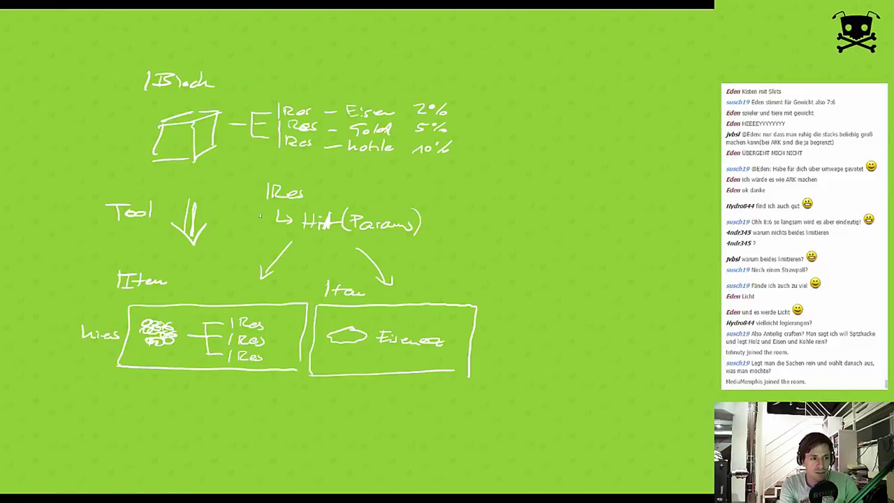
pyautogui.press('pageup')
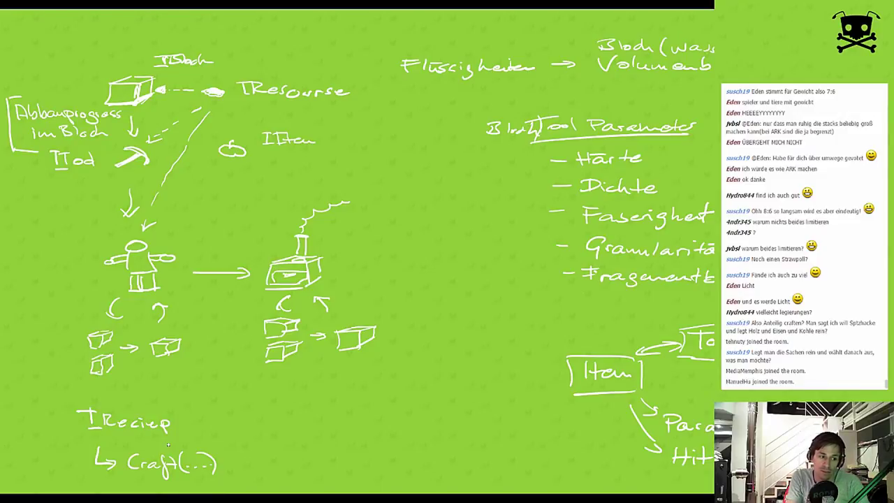
# Return to the Crafting slide and label the input boxes 'IMetal' and 'IWood'
pyautogui.press('pagedown')
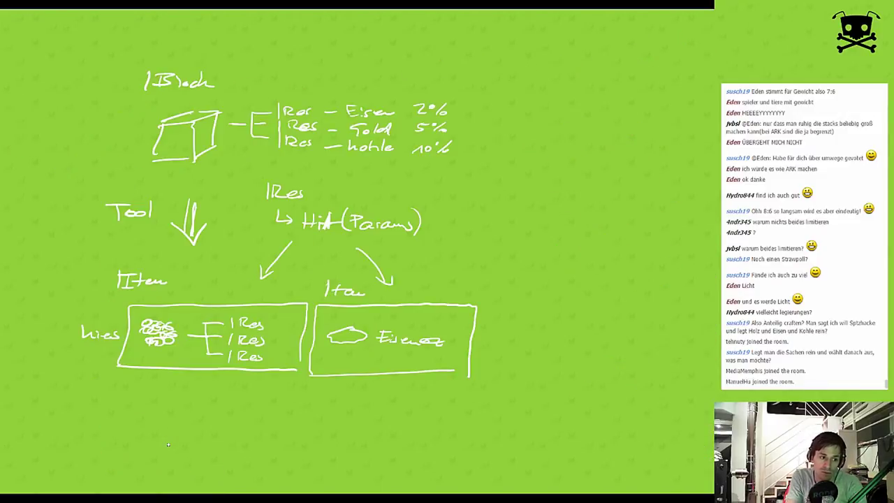
pyautogui.press('pagedown')
pyautogui.press('pagedown')
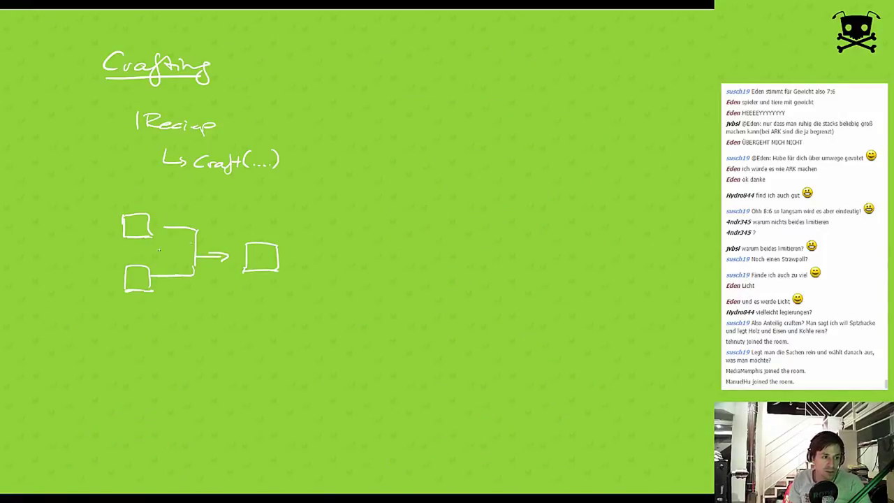
pyautogui.moveTo(159, 215); pyautogui.dragTo(209, 218)
pyautogui.moveTo(212, 209); pyautogui.dragTo(214, 219)
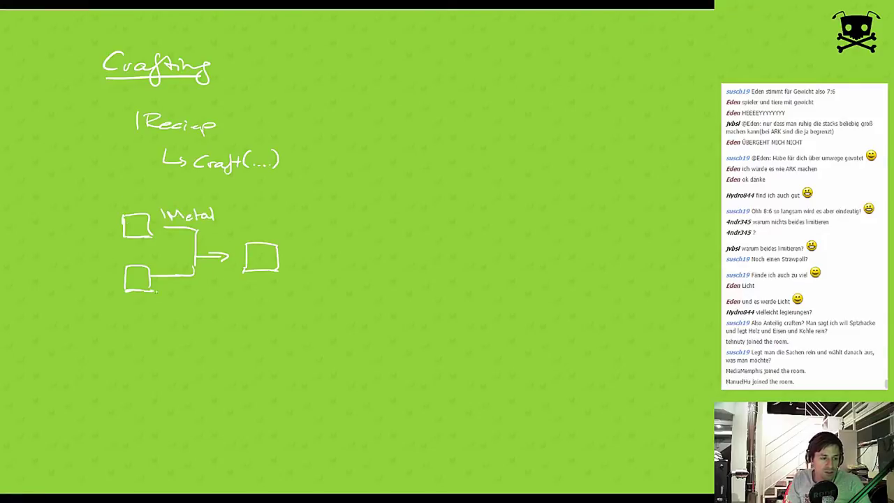
pyautogui.moveTo(166, 289); pyautogui.dragTo(209, 290)
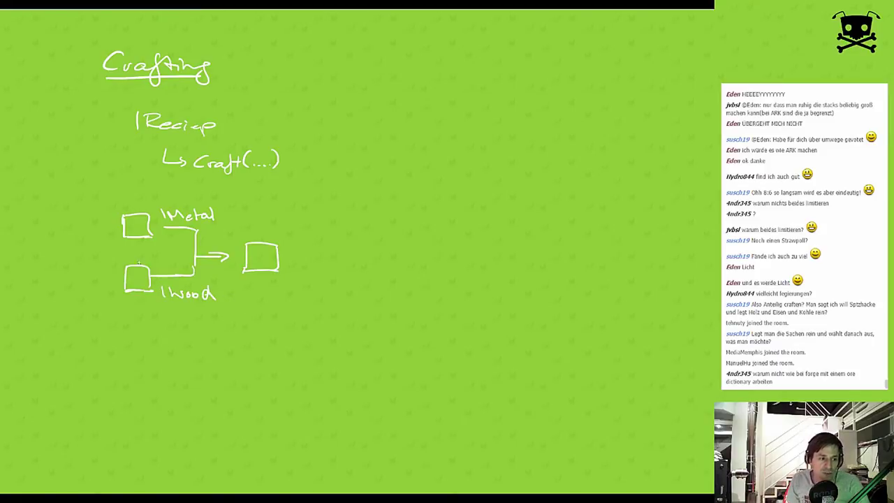
pyautogui.moveTo(157, 208)
pyautogui.mouseDown()
pyautogui.moveTo(167, 208)
pyautogui.moveTo(170, 220)
pyautogui.mouseUp()
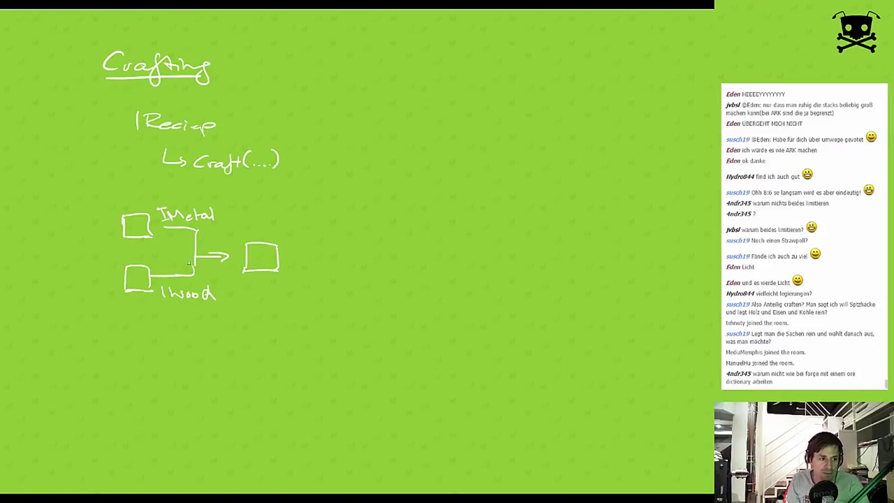
pyautogui.moveTo(155, 285)
pyautogui.mouseDown()
pyautogui.moveTo(166, 284)
pyautogui.moveTo(169, 301)
pyautogui.mouseUp()
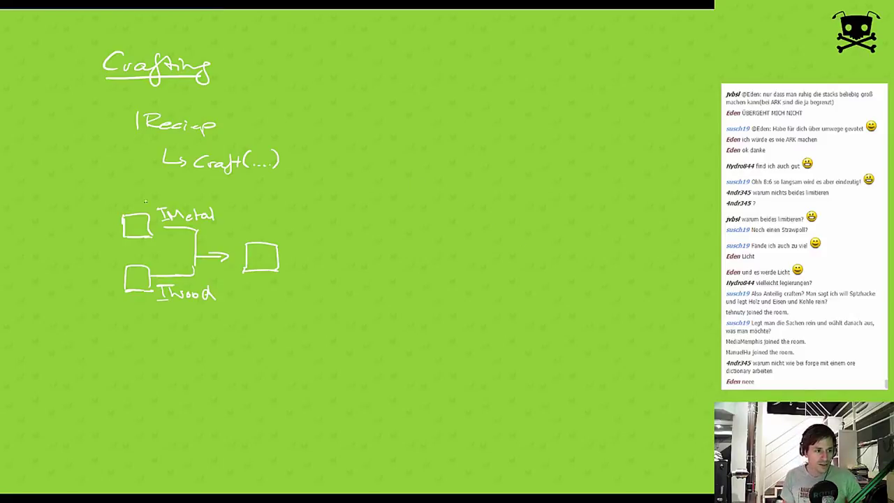
# Write 'IRes' above IMetal and 'I...' beneath IWood
pyautogui.moveTo(159, 190)
pyautogui.mouseDown()
pyautogui.moveTo(160, 204)
pyautogui.moveTo(173, 195)
pyautogui.moveTo(185, 203)
pyautogui.moveTo(159, 190)
pyautogui.moveTo(187, 204)
pyautogui.mouseUp()
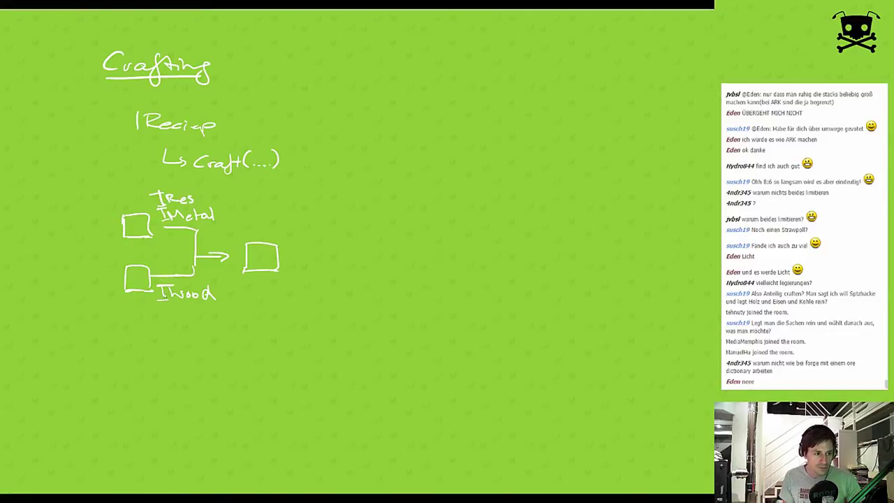
pyautogui.moveTo(170, 307)
pyautogui.mouseDown()
pyautogui.moveTo(169, 320)
pyautogui.moveTo(176, 307)
pyautogui.moveTo(180, 318)
pyautogui.mouseUp()
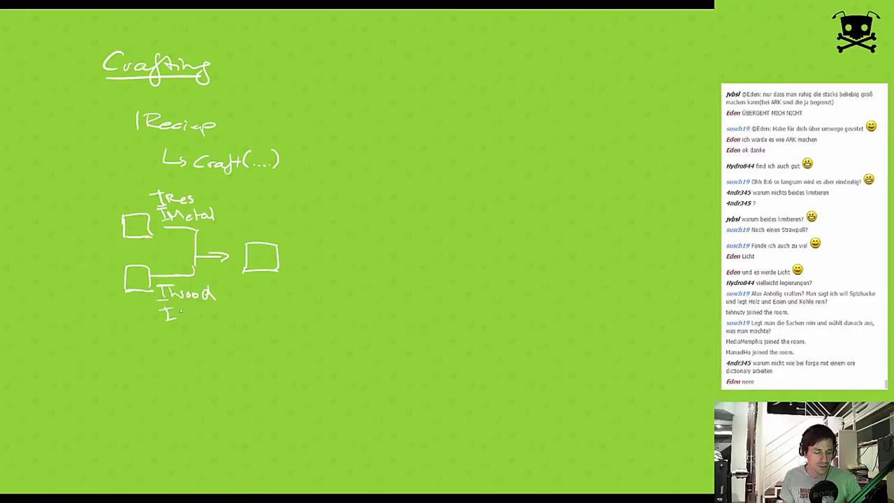
pyautogui.click(182, 317)
pyautogui.click(185, 318)
pyautogui.click(190, 317)
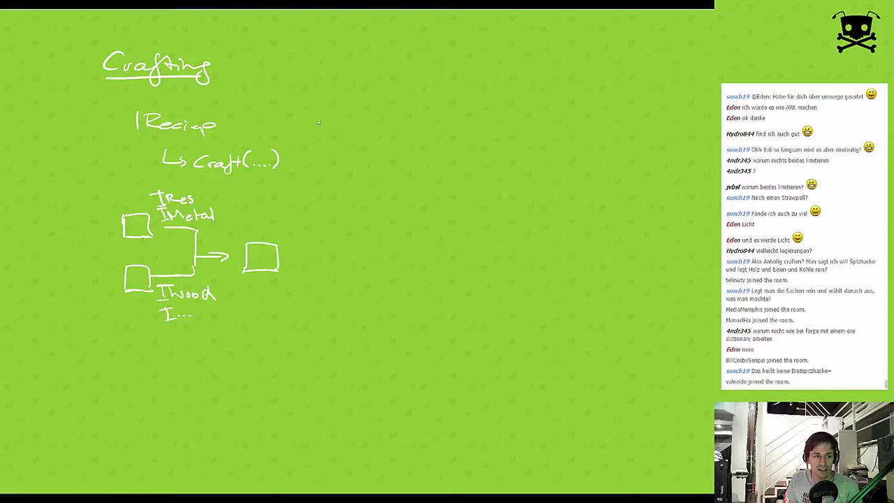
# Draw a vertical divider and write 'IReciep' with '↳ Craft(..., Tool)' in the new column
pyautogui.moveTo(315, 95); pyautogui.dragTo(309, 373)
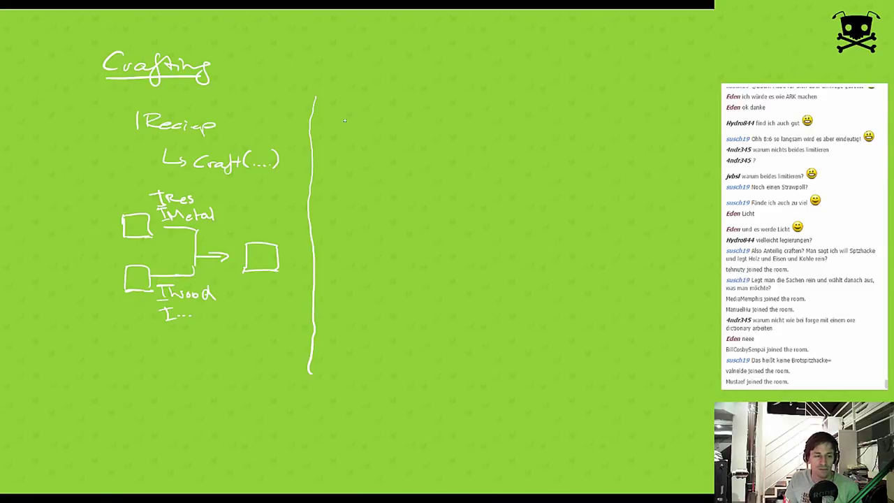
pyautogui.moveTo(341, 115); pyautogui.dragTo(340, 131)
pyautogui.moveTo(348, 117)
pyautogui.mouseDown()
pyautogui.moveTo(347, 132)
pyautogui.moveTo(421, 135)
pyautogui.mouseUp()
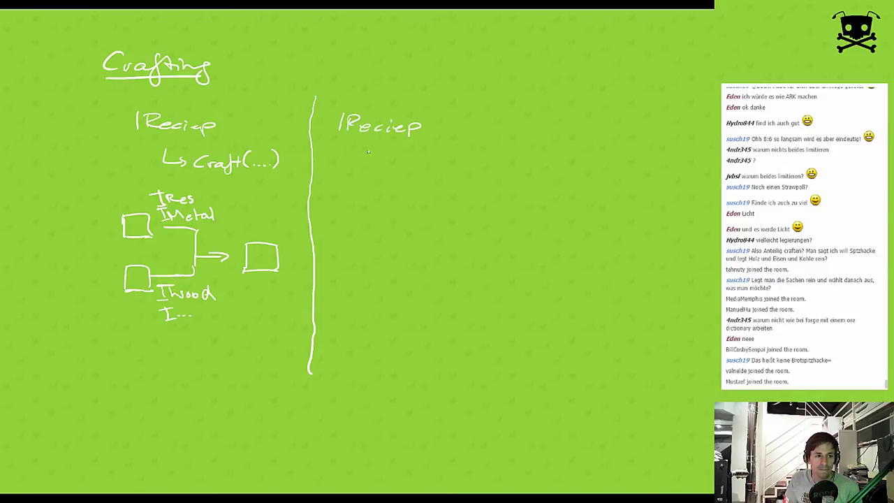
pyautogui.moveTo(362, 146)
pyautogui.mouseDown()
pyautogui.moveTo(381, 162)
pyautogui.moveTo(414, 163)
pyautogui.mouseUp()
pyautogui.moveTo(416, 158)
pyautogui.mouseDown()
pyautogui.moveTo(439, 164)
pyautogui.moveTo(439, 173)
pyautogui.mouseUp()
pyautogui.moveTo(450, 151)
pyautogui.mouseDown()
pyautogui.moveTo(460, 165)
pyautogui.moveTo(486, 171)
pyautogui.moveTo(532, 164)
pyautogui.mouseUp()
pyautogui.moveTo(538, 146); pyautogui.dragTo(542, 169)
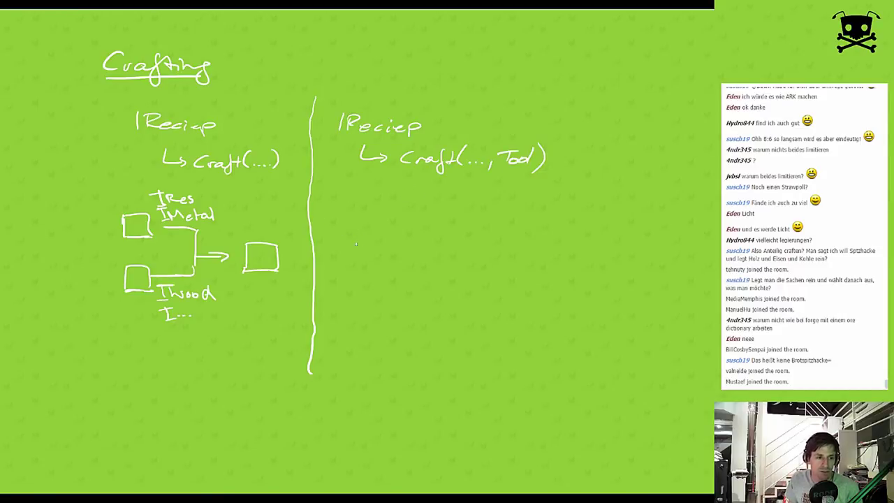
# Sketch a small box in the middle column, then a second divider followed by placeholder dashes
pyautogui.moveTo(360, 223); pyautogui.dragTo(359, 241)
pyautogui.moveTo(363, 223)
pyautogui.mouseDown()
pyautogui.moveTo(378, 222)
pyautogui.moveTo(369, 243)
pyautogui.mouseUp()
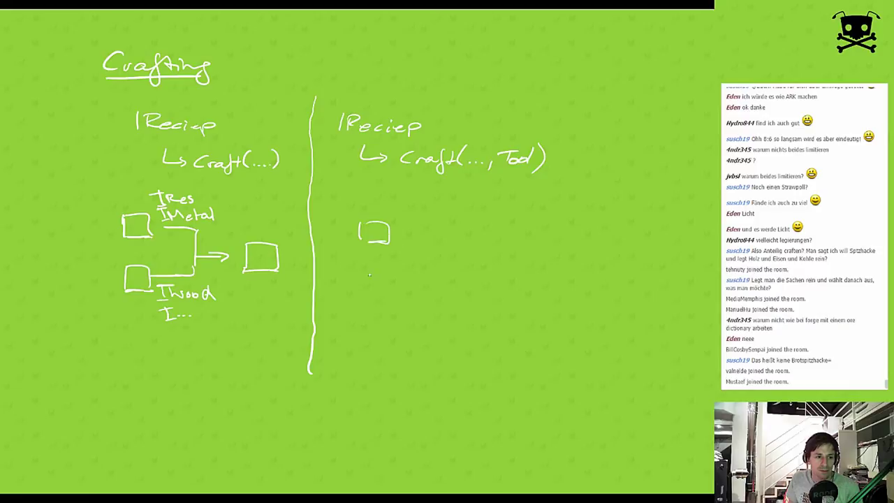
pyautogui.moveTo(571, 87); pyautogui.dragTo(577, 359)
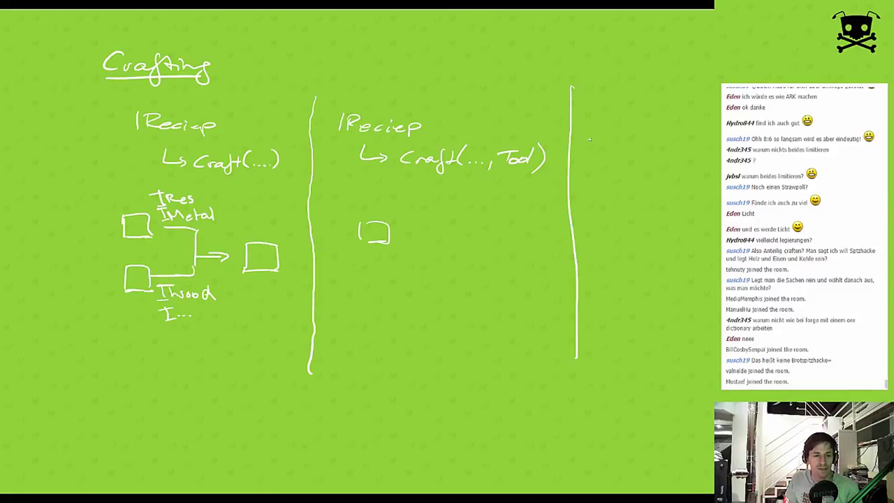
pyautogui.moveTo(588, 140); pyautogui.dragTo(592, 141)
pyautogui.moveTo(598, 140); pyautogui.dragTo(602, 141)
pyautogui.moveTo(608, 141); pyautogui.dragTo(612, 140)
pyautogui.moveTo(622, 141); pyautogui.dragTo(627, 140)
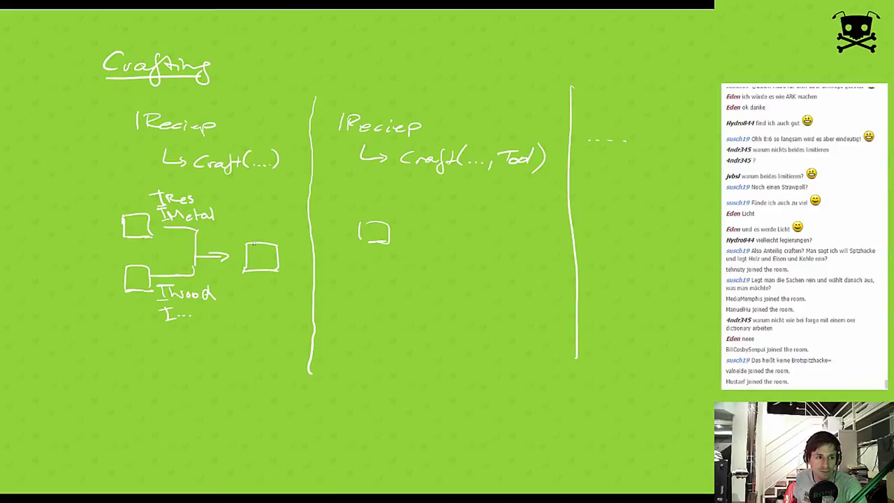
pyautogui.press('Right')
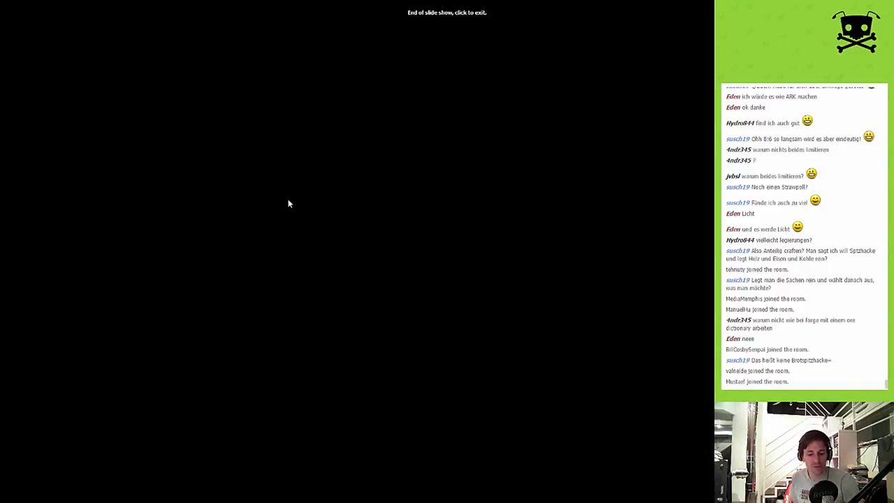
pyautogui.press('Left')
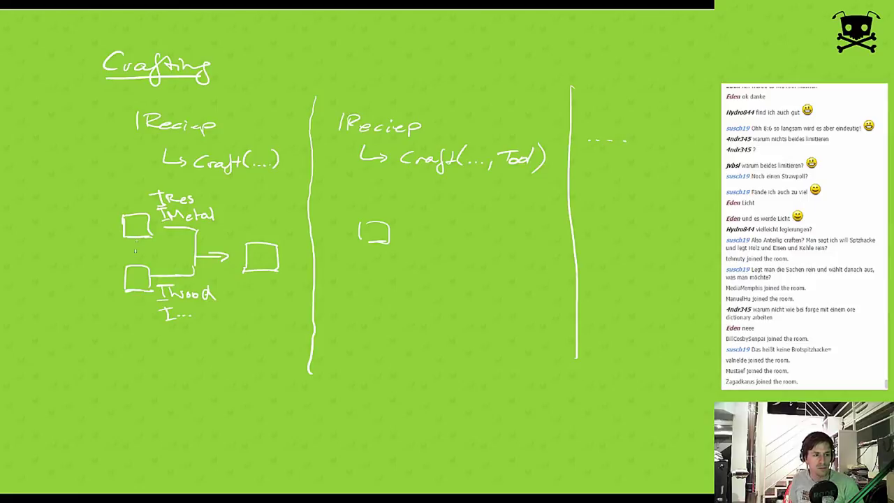
# Write '① Reciepauswählen (nur möglich)' below the columns and start a circled 2 beneath it
pyautogui.moveTo(78, 415)
pyautogui.mouseDown()
pyautogui.moveTo(67, 423)
pyautogui.moveTo(66, 412)
pyautogui.moveTo(150, 426)
pyautogui.moveTo(321, 432)
pyautogui.mouseUp()
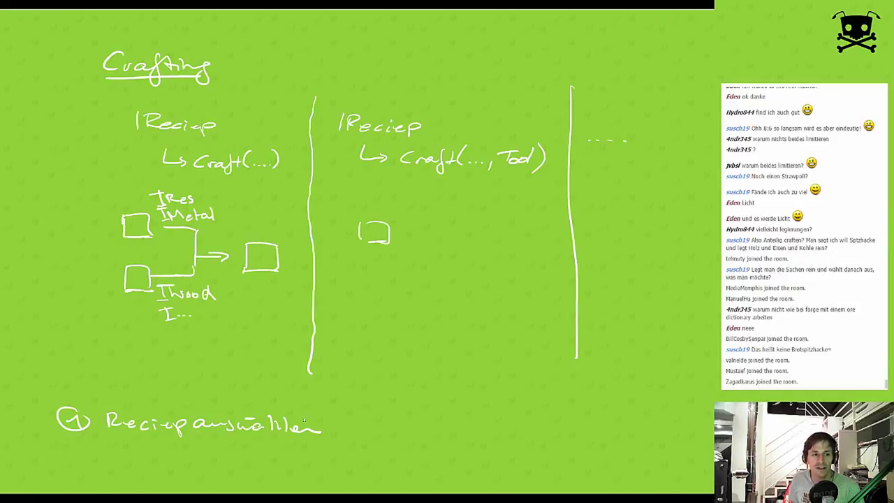
pyautogui.moveTo(346, 409); pyautogui.dragTo(347, 434)
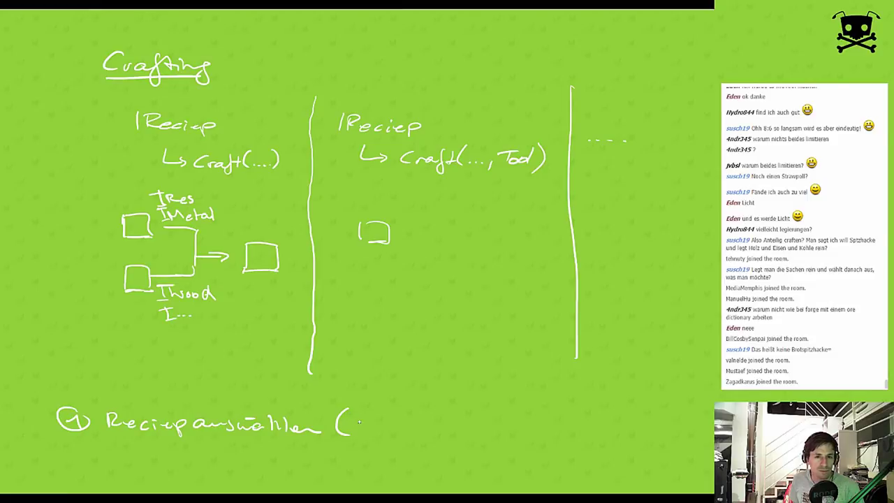
pyautogui.moveTo(351, 425)
pyautogui.mouseDown()
pyautogui.moveTo(431, 427)
pyautogui.moveTo(441, 440)
pyautogui.moveTo(472, 424)
pyautogui.moveTo(480, 433)
pyautogui.mouseUp()
pyautogui.moveTo(476, 413)
pyautogui.mouseDown()
pyautogui.moveTo(487, 436)
pyautogui.moveTo(478, 447)
pyautogui.mouseUp()
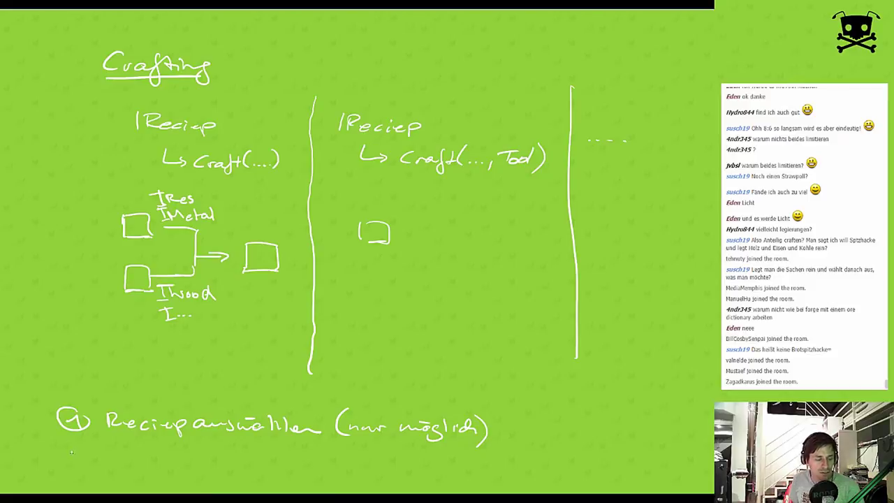
pyautogui.moveTo(70, 452)
pyautogui.mouseDown()
pyautogui.moveTo(79, 464)
pyautogui.moveTo(57, 452)
pyautogui.mouseUp()
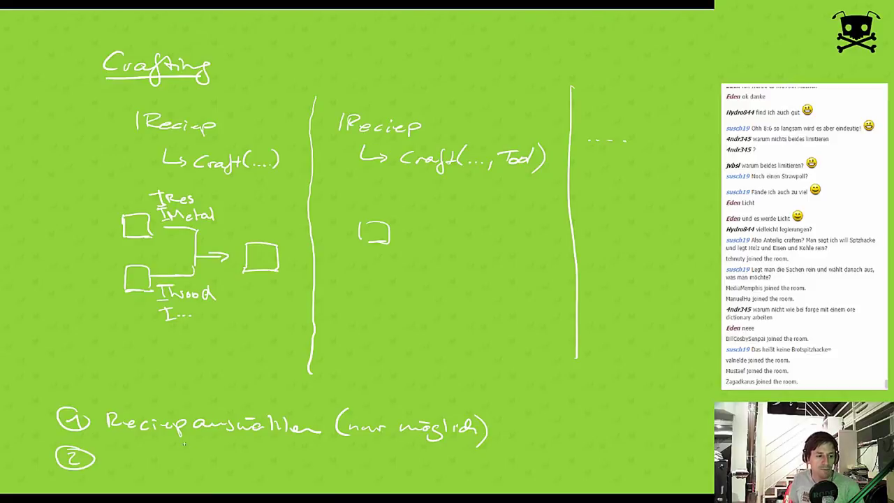
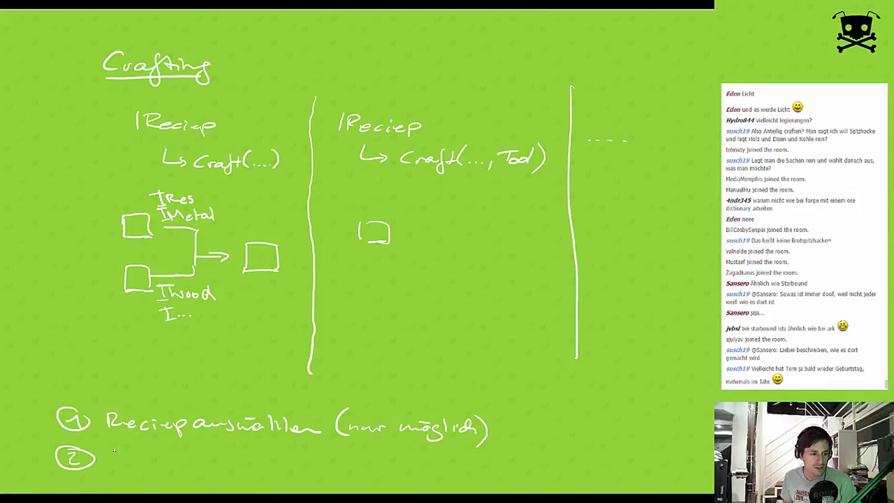
# Handwrite 'Res anwählen → Preview der Ergebnis' after item 2 and begin a circled 3 below it
pyautogui.moveTo(110, 449)
pyautogui.mouseDown()
pyautogui.moveTo(148, 467)
pyautogui.moveTo(317, 471)
pyautogui.mouseUp()
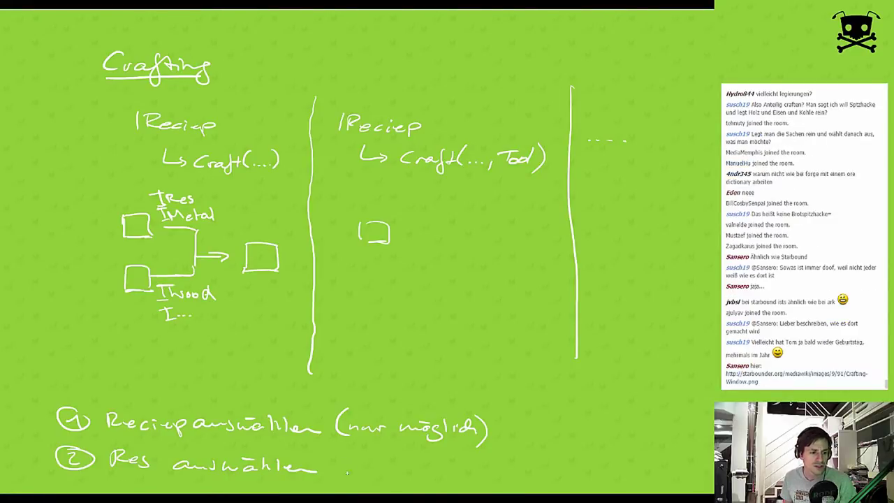
pyautogui.moveTo(338, 463); pyautogui.dragTo(352, 466)
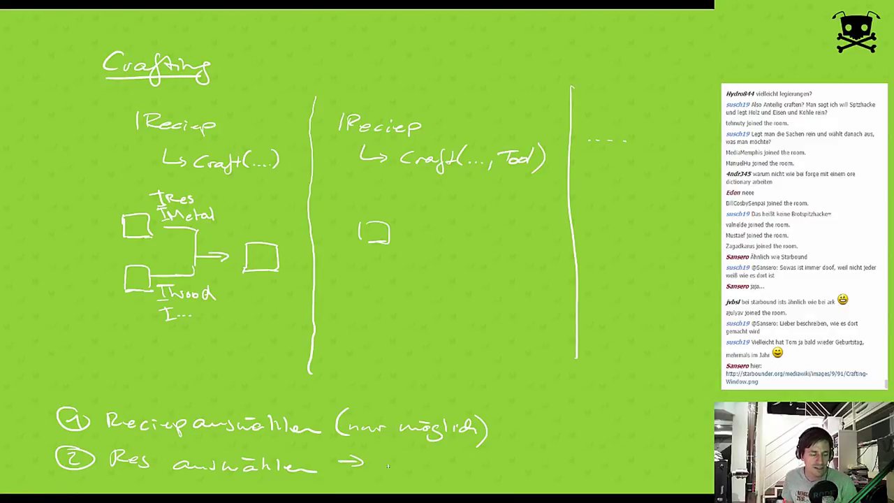
pyautogui.moveTo(390, 460)
pyautogui.mouseDown()
pyautogui.moveTo(479, 470)
pyautogui.moveTo(558, 457)
pyautogui.moveTo(566, 465)
pyautogui.moveTo(630, 464)
pyautogui.mouseUp()
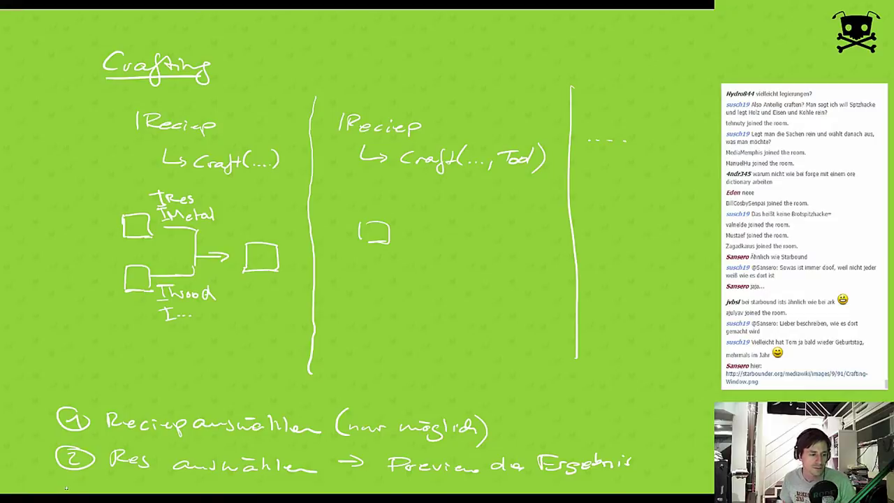
pyautogui.moveTo(66, 488)
pyautogui.mouseDown()
pyautogui.moveTo(81, 492)
pyautogui.moveTo(50, 486)
pyautogui.moveTo(179, 493)
pyautogui.mouseUp()
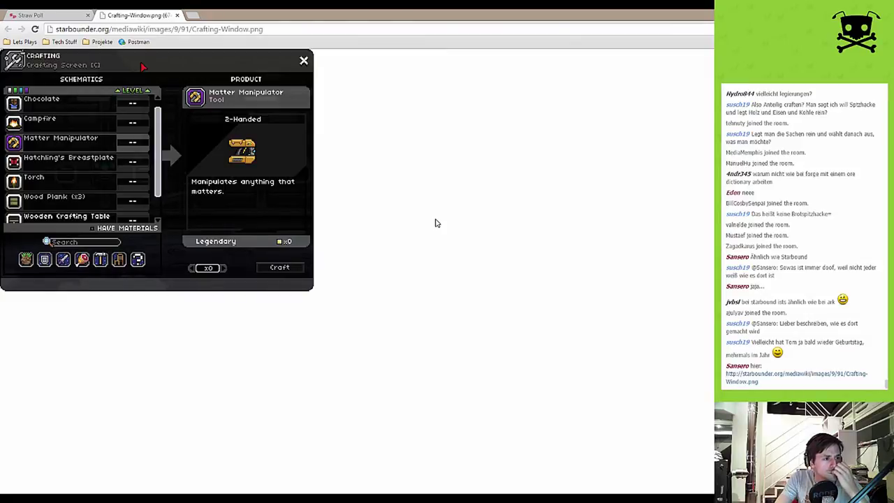
# Detach the crafting-window image into its own restored window, made taller and placed over Straw Poll
pyautogui.moveTo(143, 14); pyautogui.dragTo(342, 132)
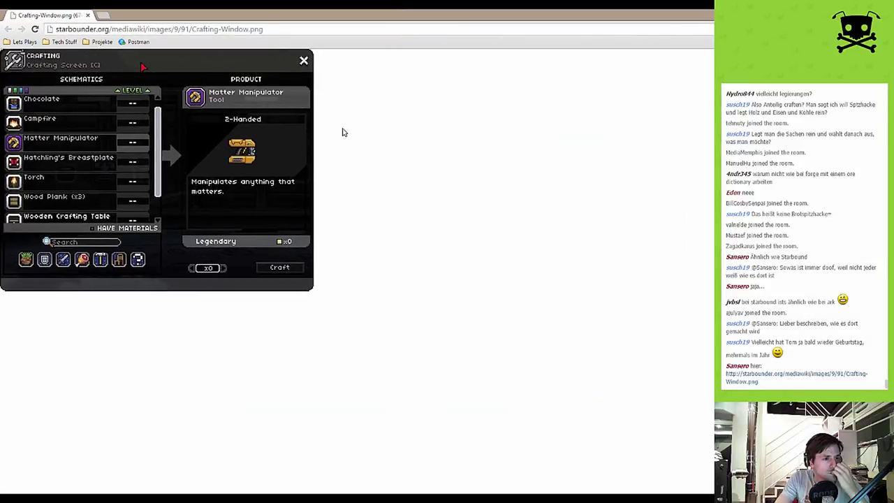
pyautogui.doubleClick(170, 18)
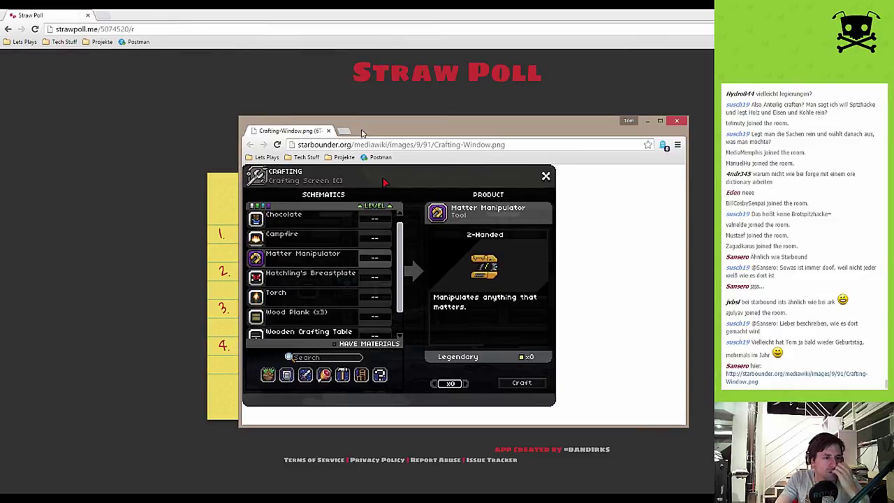
pyautogui.moveTo(363, 132); pyautogui.dragTo(333, 110)
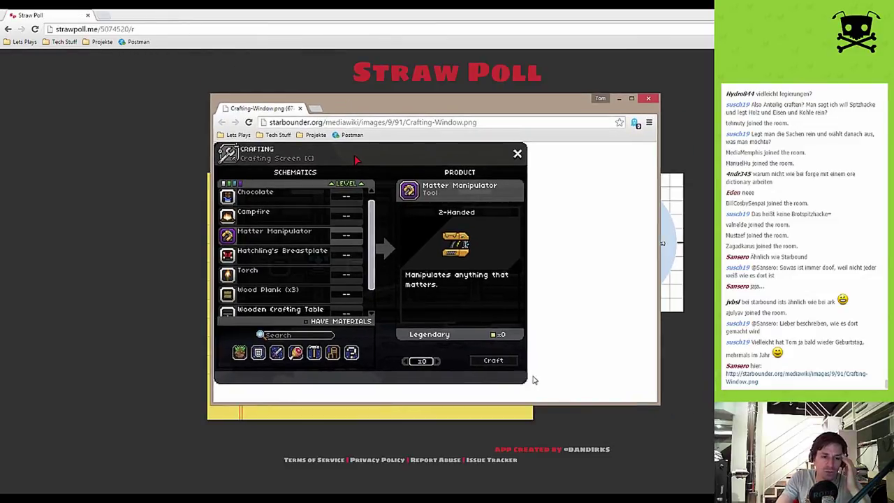
pyautogui.moveTo(567, 405); pyautogui.dragTo(559, 448)
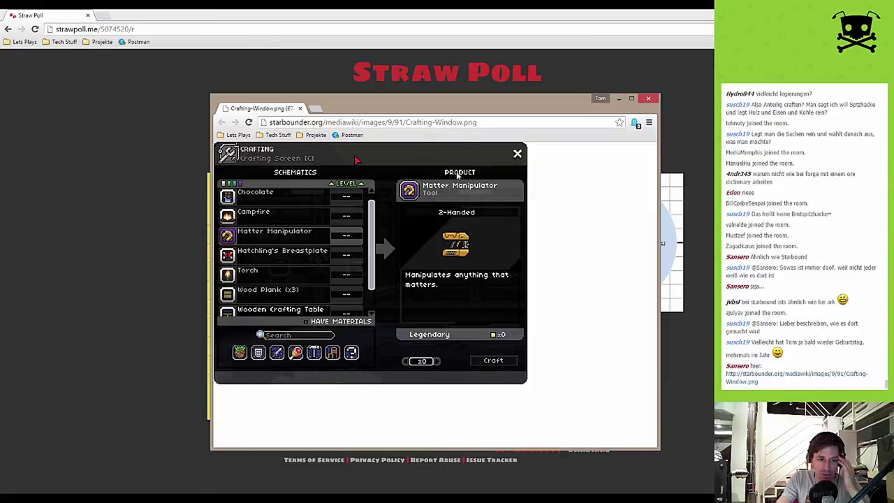
pyautogui.moveTo(450, 103); pyautogui.dragTo(448, 74)
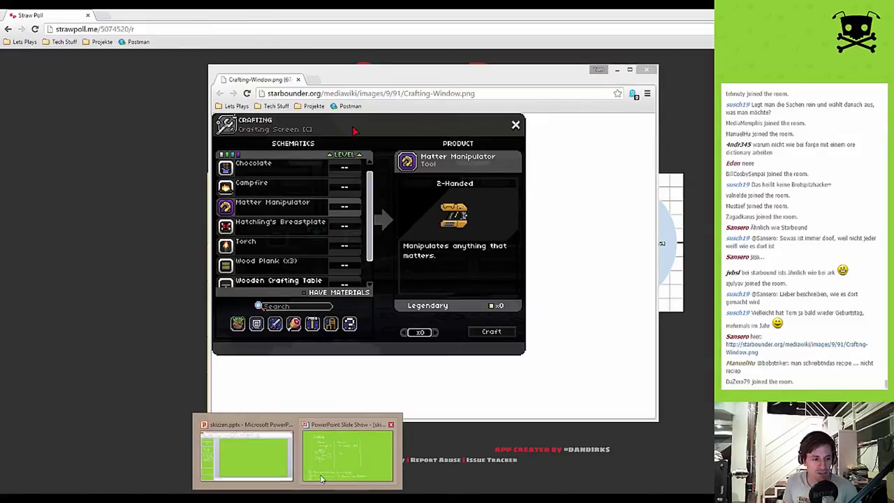
# Return to the slide show and step back to the slide comparing the four inventory styles
pyautogui.click(349, 458)
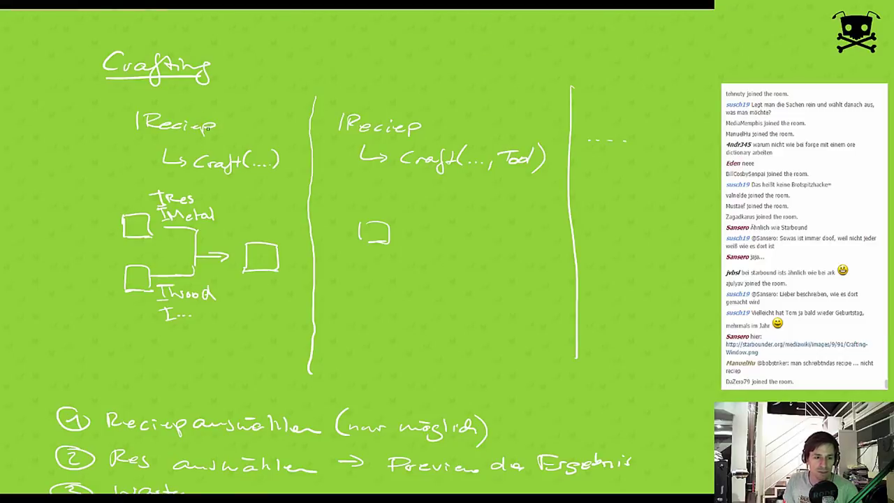
pyautogui.press('Right')
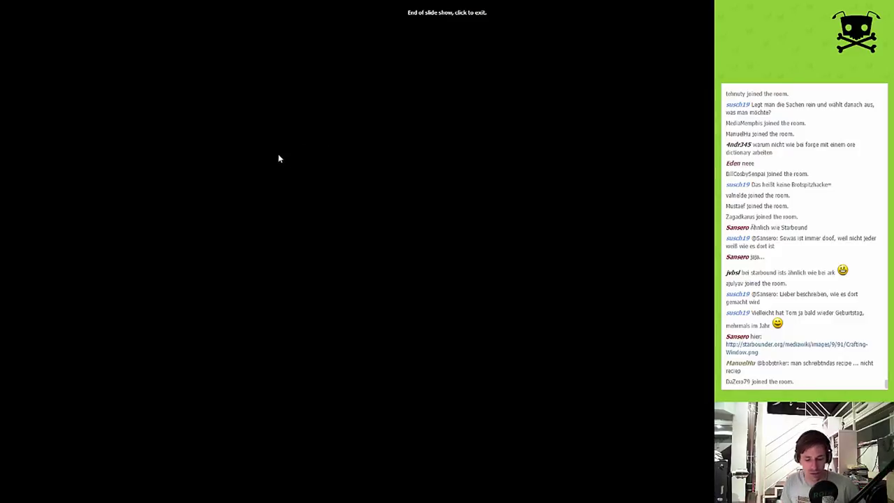
pyautogui.press('Left')
pyautogui.press('Right')
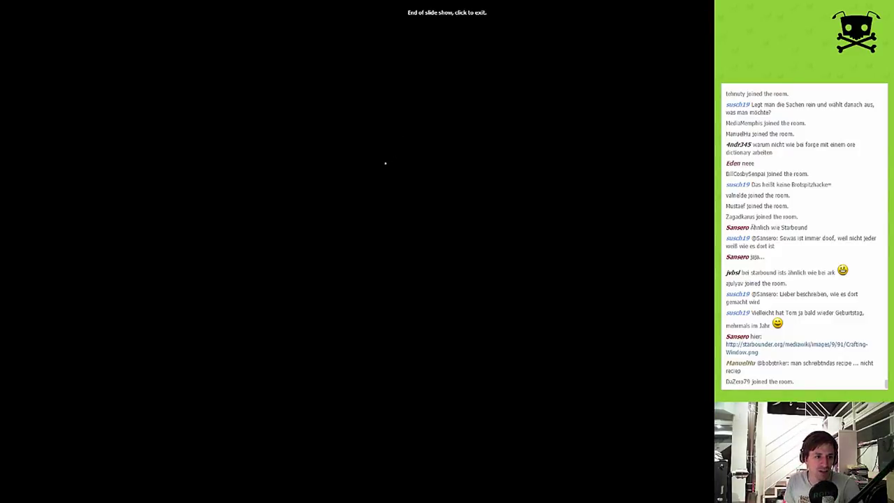
pyautogui.press('Left')
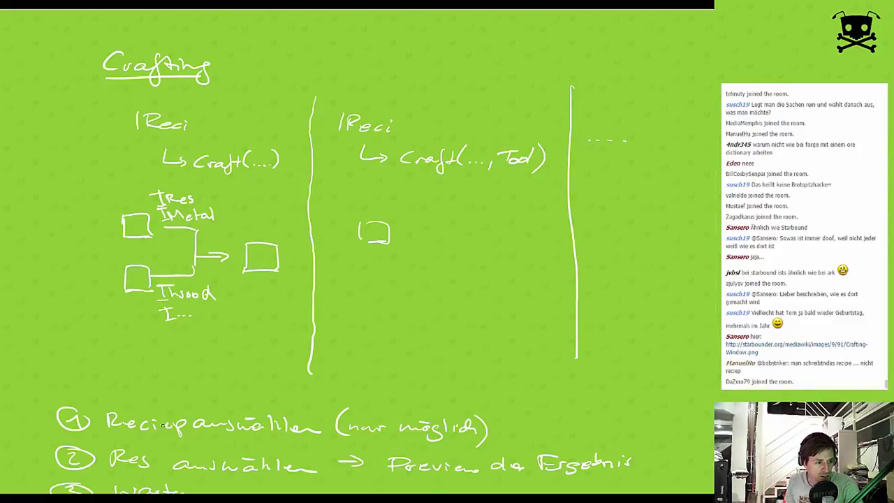
pyautogui.press('Right')
pyautogui.press('Left')
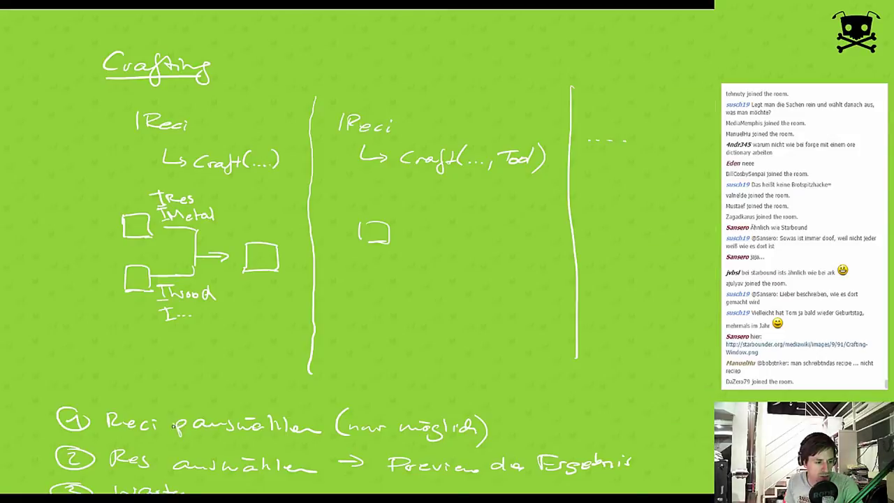
pyautogui.press('Right')
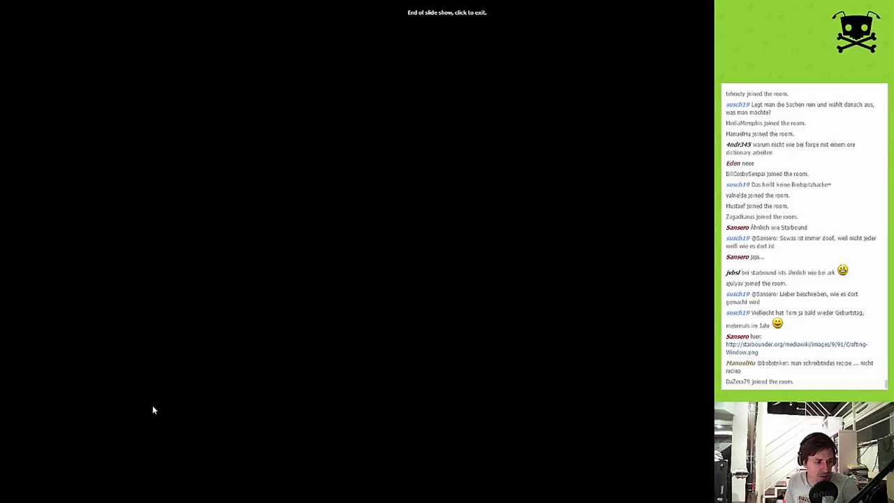
pyautogui.press('Left')
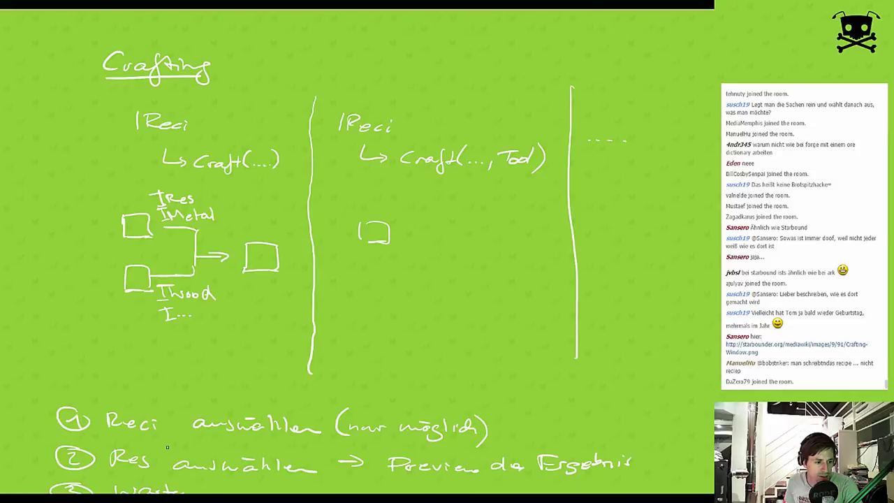
pyautogui.press('Left')
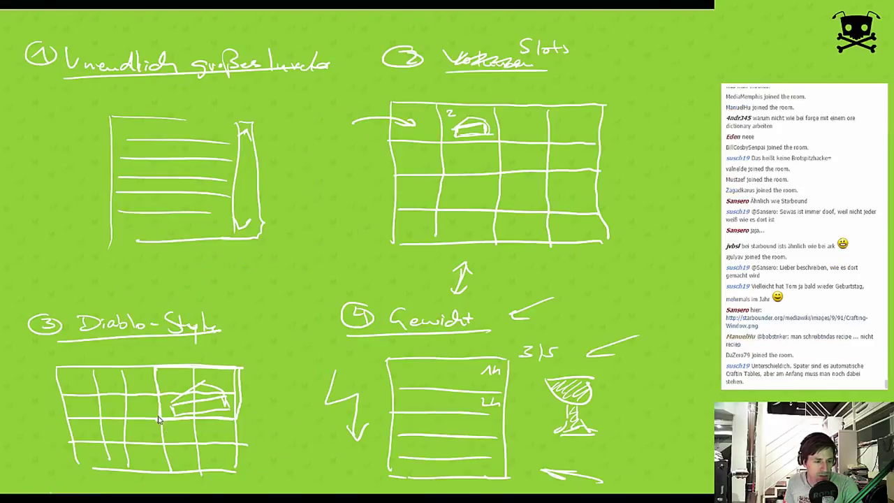
# On the blocks-and-items slide, erase the stray letters after 'IReci' with the eraser
pyautogui.press('Right')
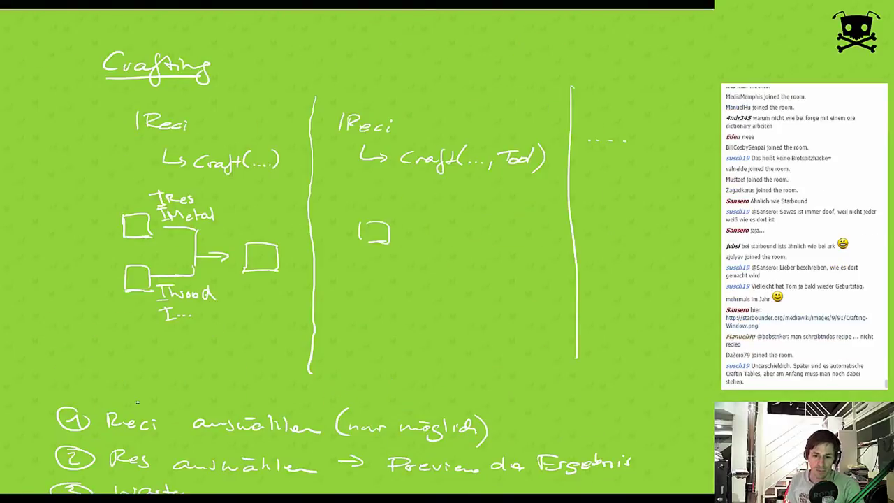
pyautogui.press('Left')
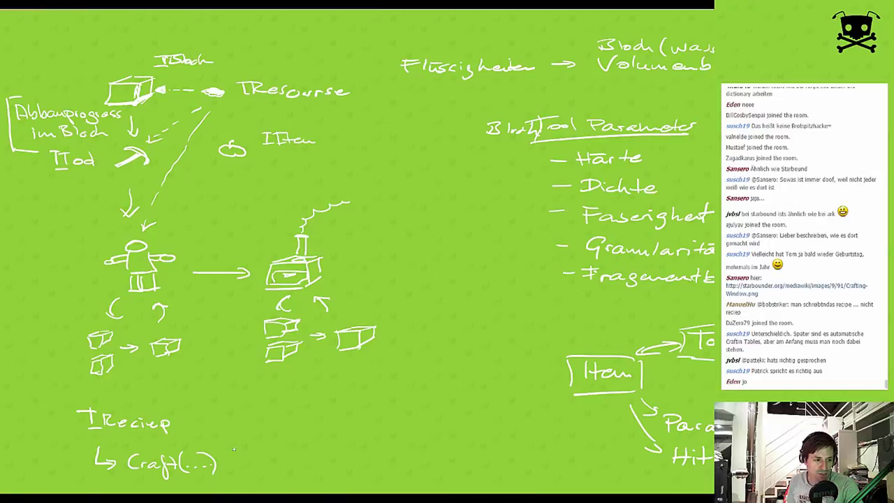
pyautogui.moveTo(176, 425); pyautogui.dragTo(170, 425)
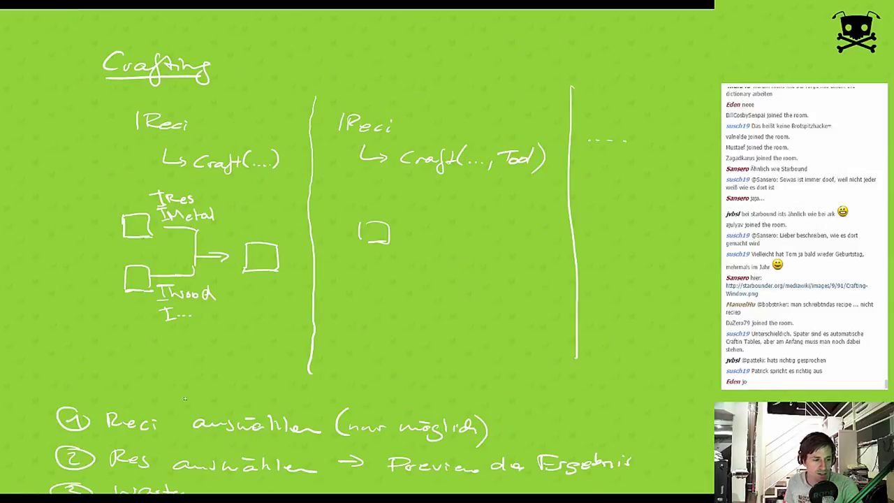
# Add 'pe' to each Reci so step 1 and both IReci labels read Recipe
pyautogui.moveTo(158, 424)
pyautogui.mouseDown()
pyautogui.moveTo(165, 433)
pyautogui.moveTo(185, 427)
pyautogui.mouseUp()
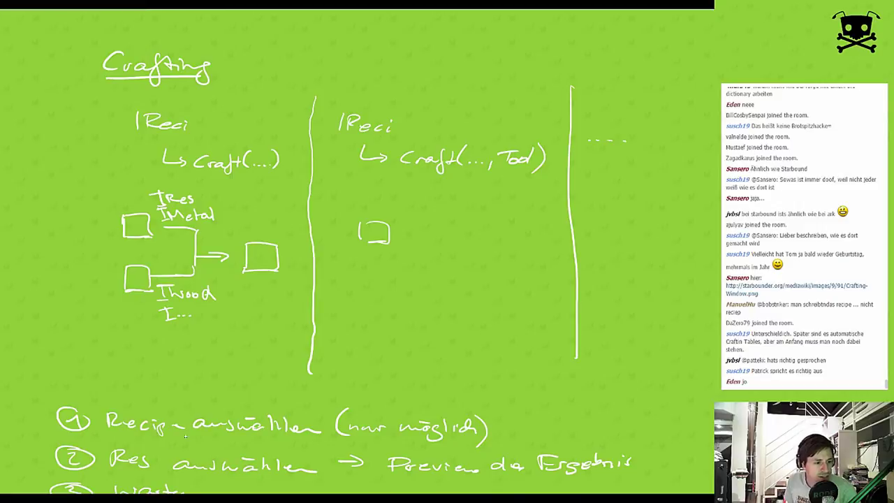
pyautogui.moveTo(192, 125)
pyautogui.mouseDown()
pyautogui.moveTo(194, 135)
pyautogui.moveTo(216, 128)
pyautogui.mouseUp()
pyautogui.moveTo(396, 124); pyautogui.dragTo(423, 129)
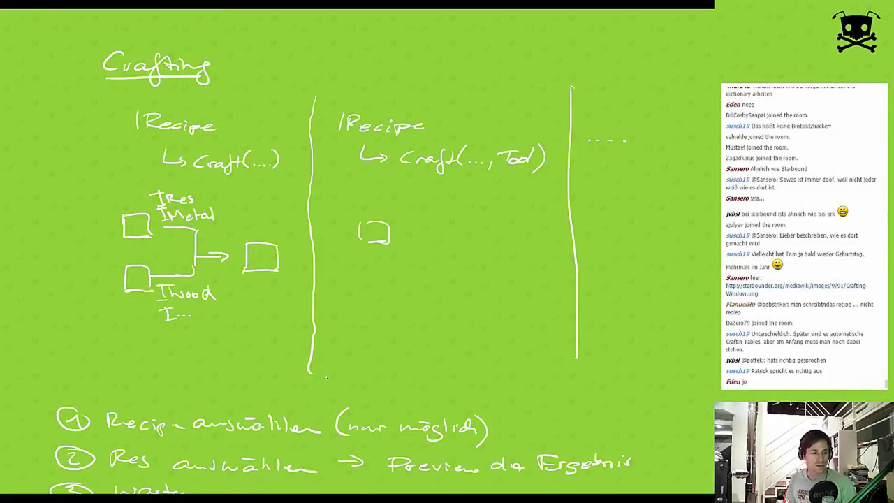
# Start a handwritten bracketed '( Recip' note after the third step
pyautogui.moveTo(248, 480)
pyautogui.mouseDown()
pyautogui.moveTo(244, 494)
pyautogui.moveTo(282, 494)
pyautogui.mouseUp()
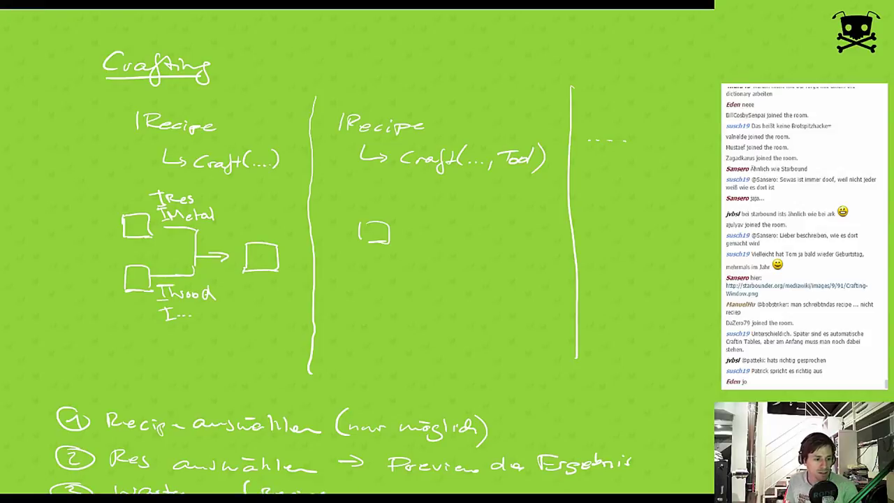
pyautogui.moveTo(341, 487); pyautogui.dragTo(383, 495)
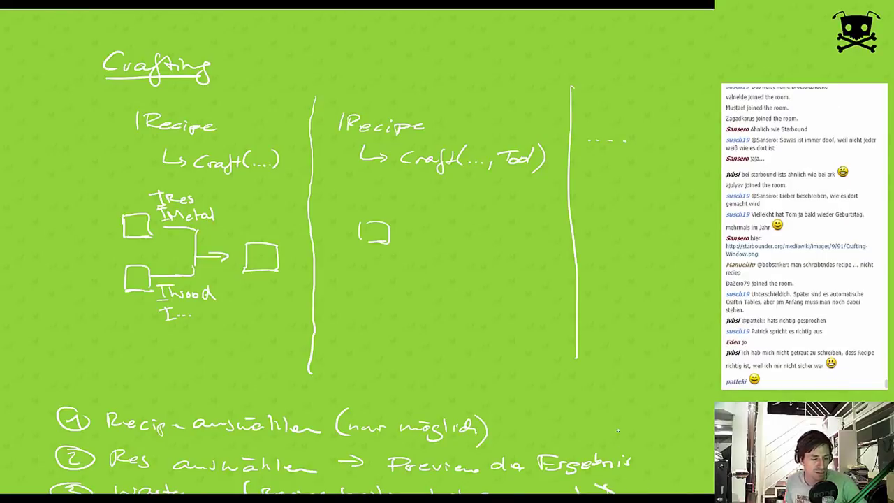
pyautogui.hotkey('alt', 'Tab')
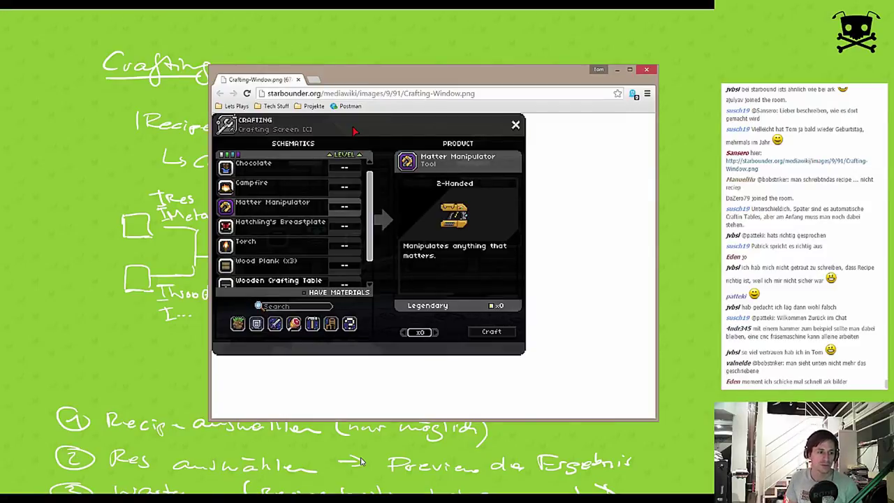
# Erase the third-step line and the marks along the bottom edge of the Crafting slide
pyautogui.click(616, 71)
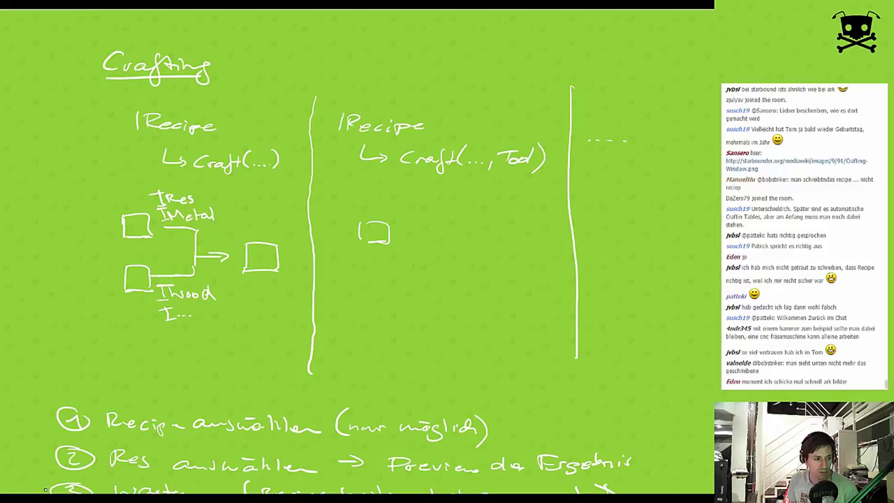
pyautogui.moveTo(46, 491); pyautogui.dragTo(391, 492)
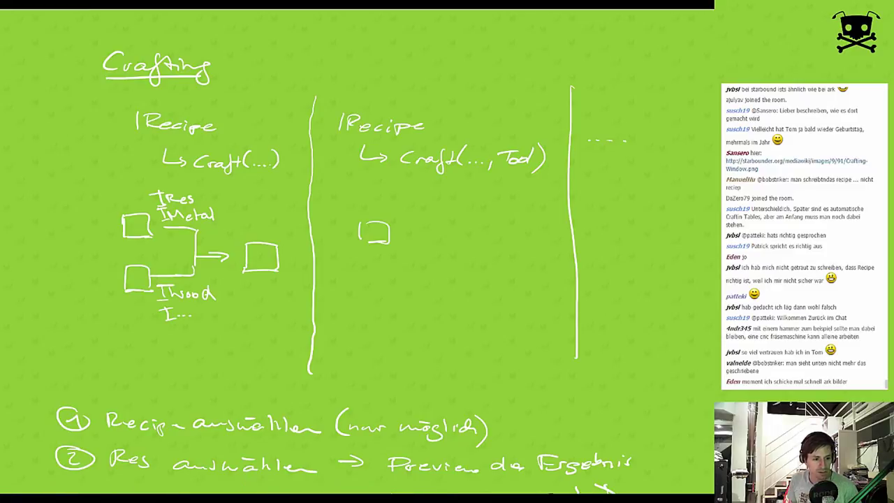
pyautogui.moveTo(559, 492); pyautogui.dragTo(605, 488)
pyautogui.press('Right')
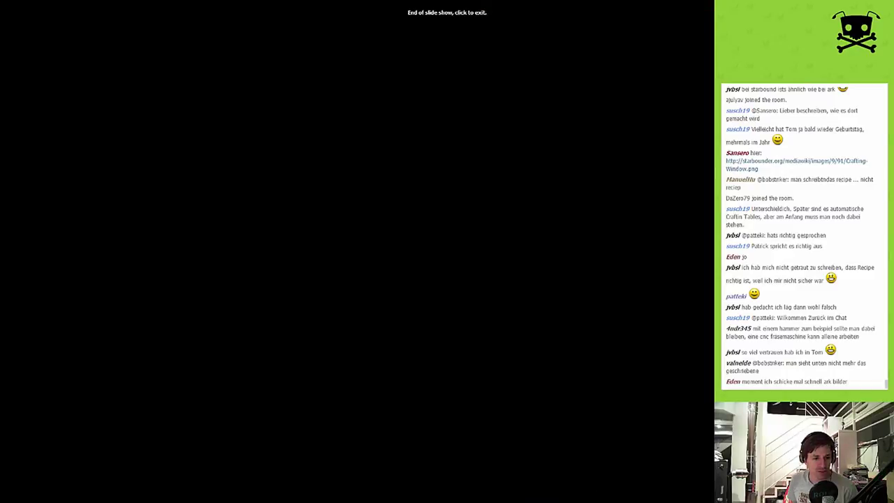
pyautogui.press('Left')
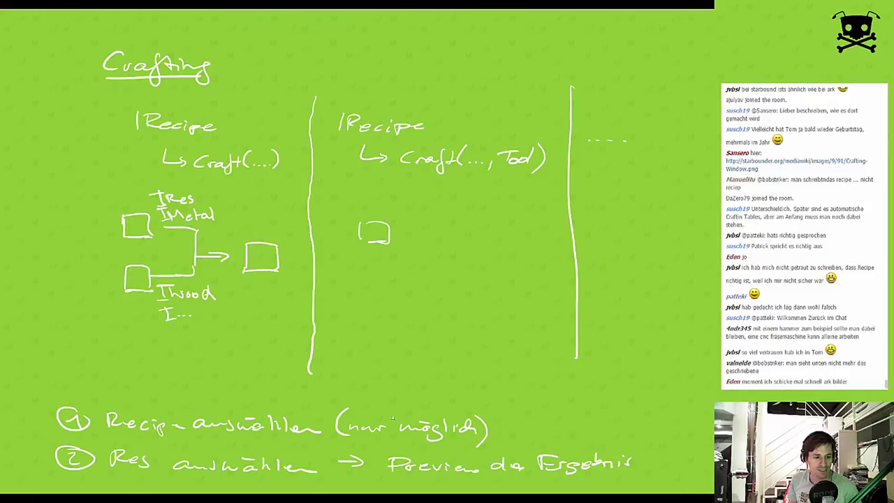
# Switch the pen back to the normal pointer and end the slide show
pyautogui.rightClick(163, 389)
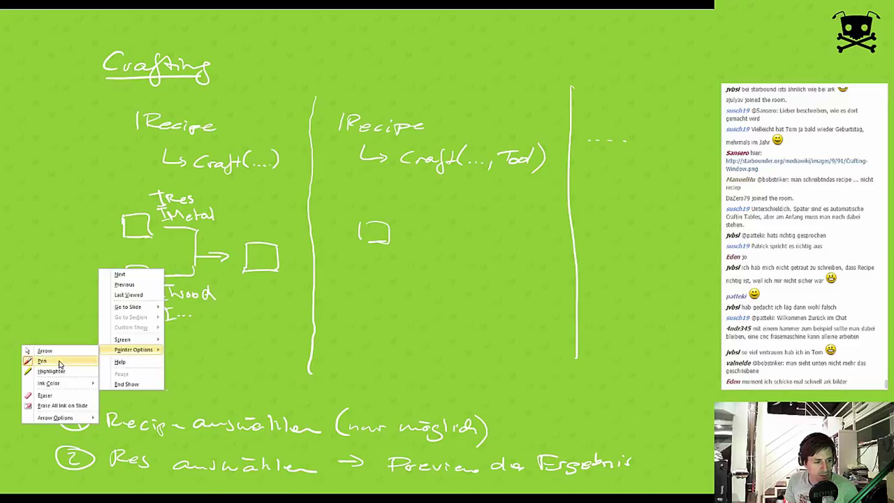
pyautogui.moveTo(133, 349)
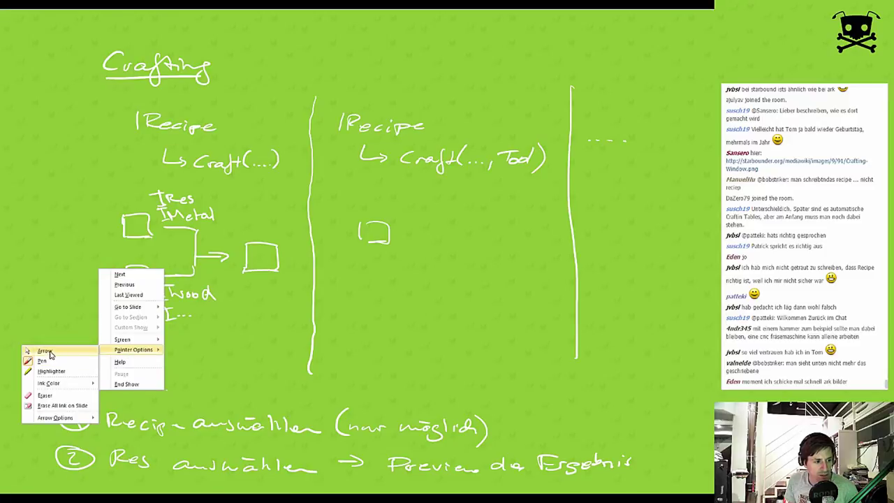
pyautogui.click(46, 350)
pyautogui.click(73, 421)
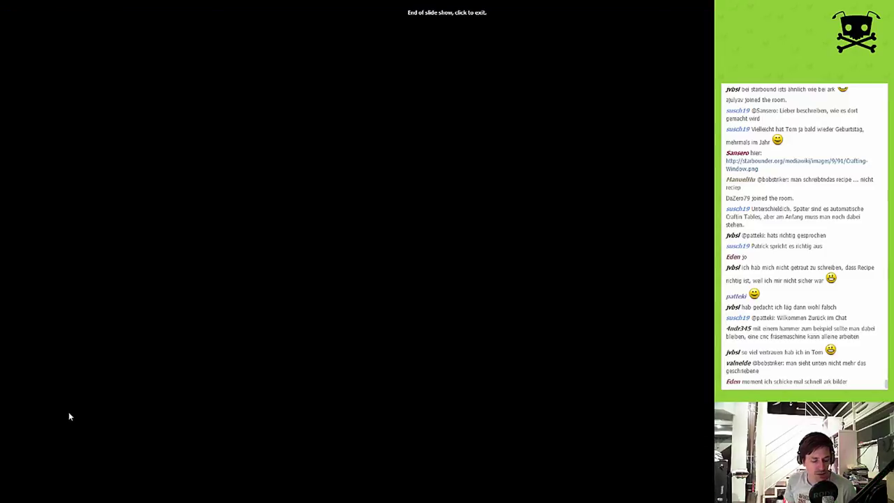
pyautogui.click(137, 355)
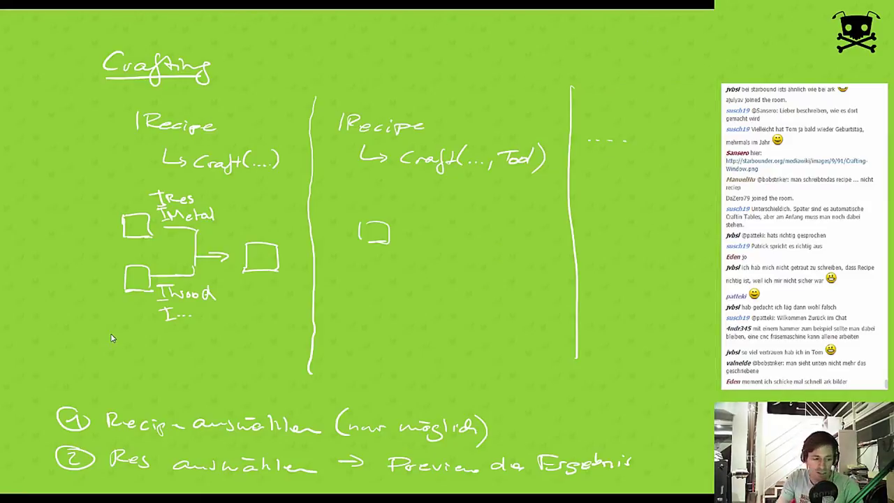
pyautogui.click(276, 471)
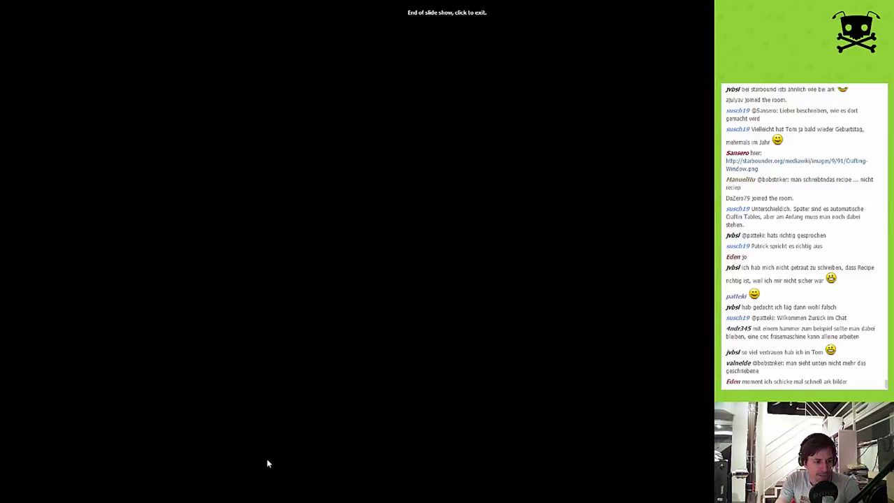
pyautogui.click(268, 460)
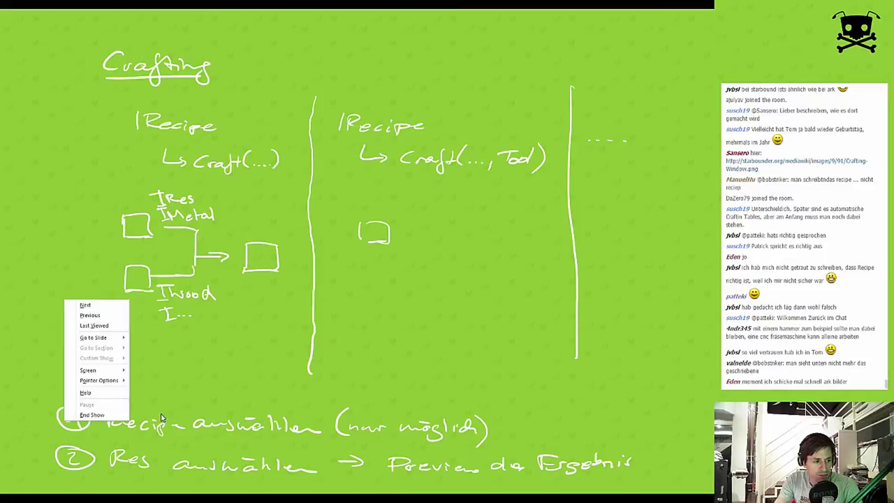
pyautogui.click(162, 413)
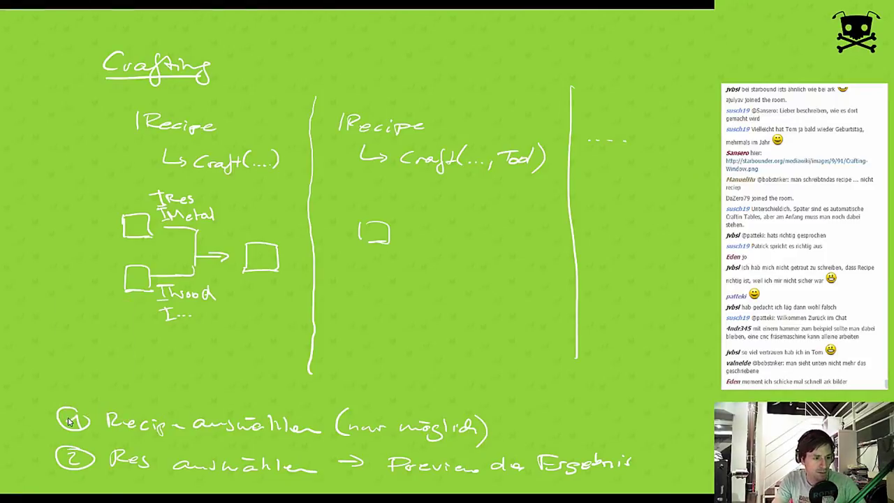
pyautogui.press('Escape')
# Keep the pen annotations and select the handwritten ink drawing on slide 33
pyautogui.click(428, 279)
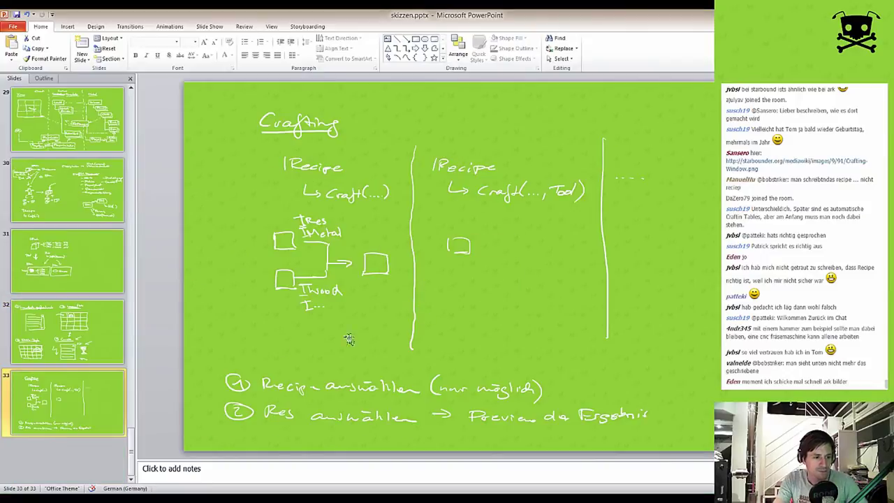
pyautogui.click(238, 386)
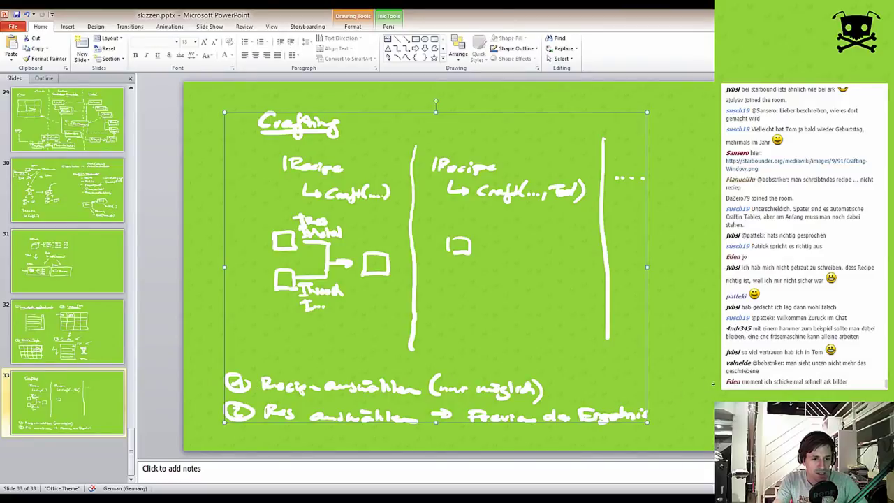
pyautogui.hotkey('ctrl', 'v')
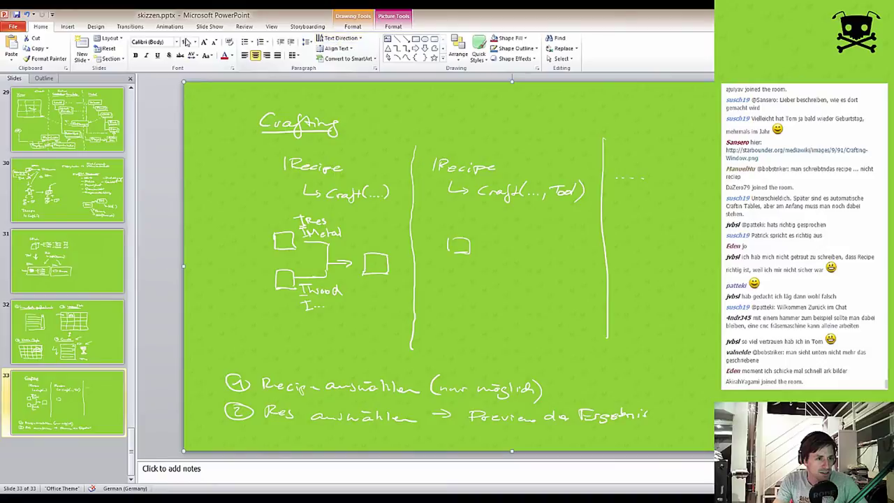
# Discard a trial text box, then nudge the whole ink drawing slightly upward
pyautogui.click(387, 39)
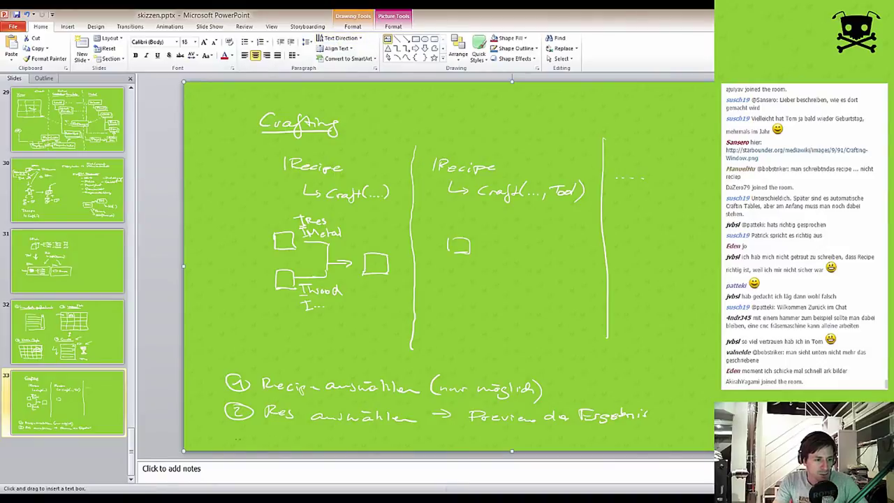
pyautogui.click(509, 260)
pyautogui.write('3')
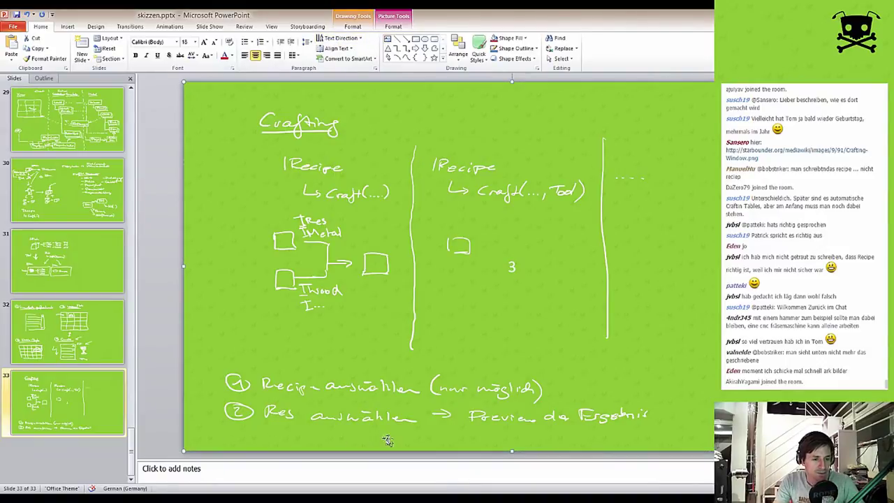
pyautogui.press('BackSpace')
pyautogui.click(396, 438)
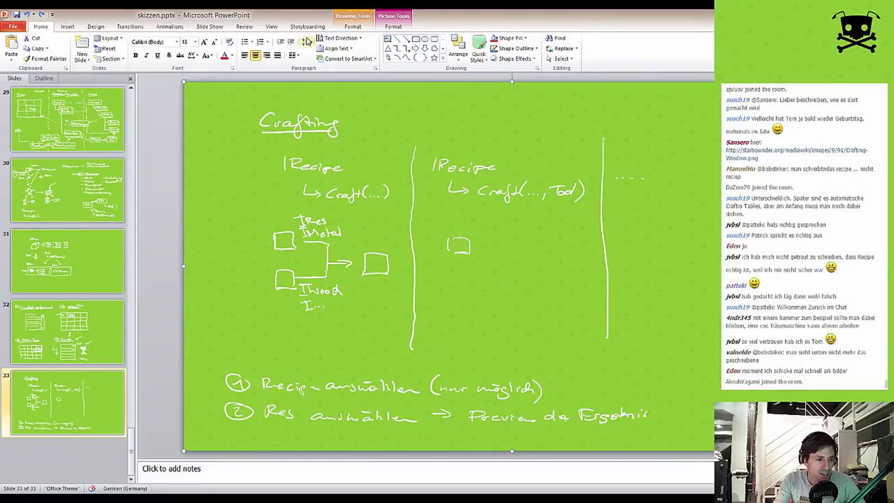
pyautogui.moveTo(417, 278); pyautogui.dragTo(416, 261)
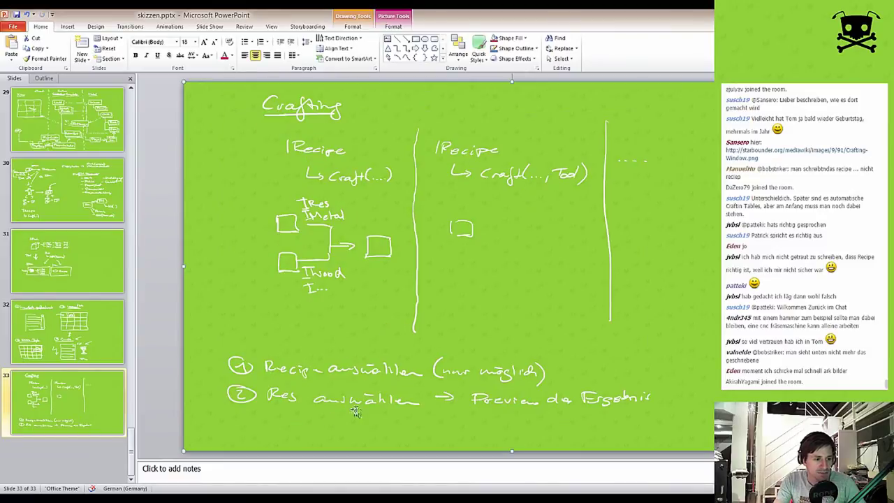
# Start the slide show from the current slide using a red pen
pyautogui.hotkey('shift', 'F5')
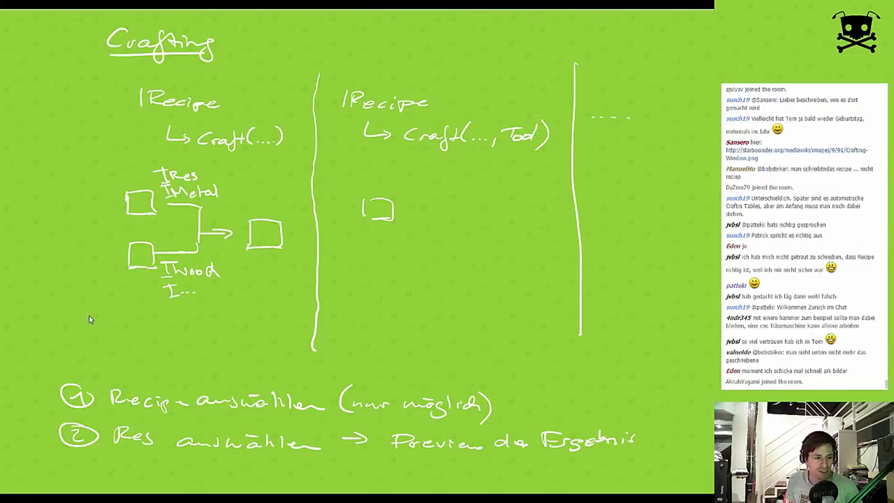
pyautogui.rightClick(98, 340)
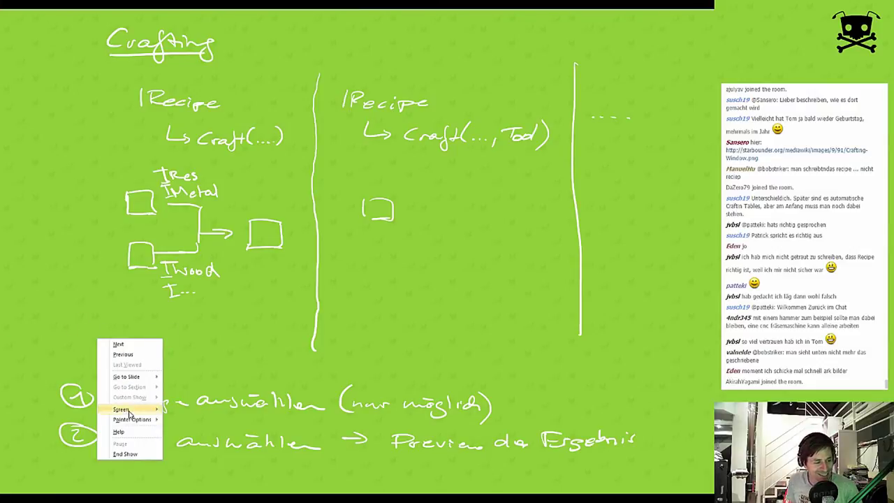
pyautogui.moveTo(132, 419)
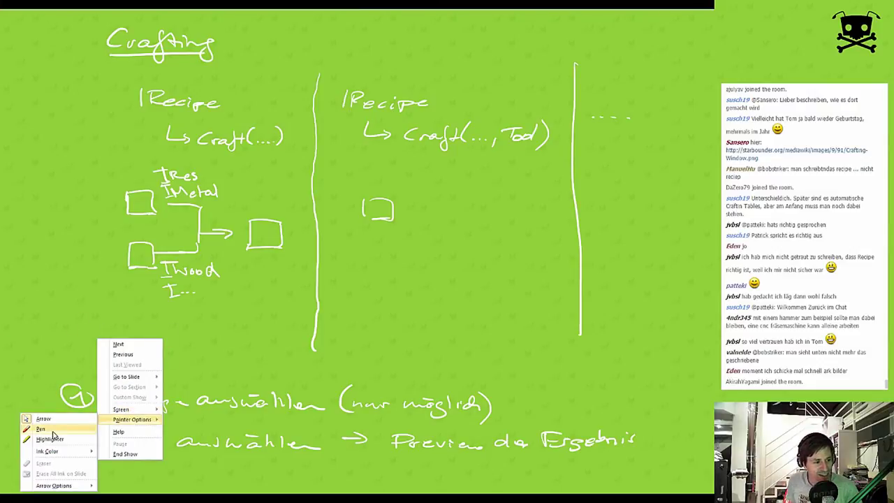
pyautogui.click(44, 419)
pyautogui.rightClick(19, 269)
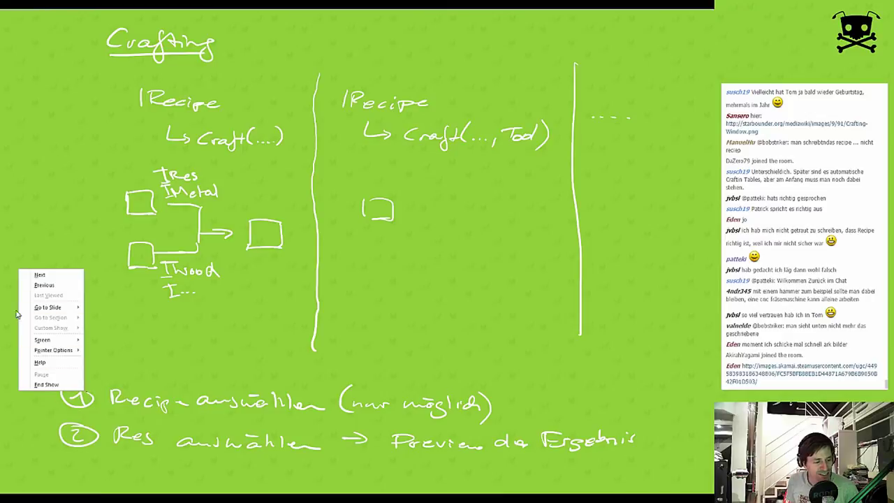
pyautogui.click(74, 466)
# Handwrite a red '③ Warten (optional im Screen)' below item 2
pyautogui.moveTo(72, 460)
pyautogui.mouseDown()
pyautogui.moveTo(85, 460)
pyautogui.moveTo(78, 470)
pyautogui.moveTo(165, 454)
pyautogui.moveTo(223, 475)
pyautogui.moveTo(238, 464)
pyautogui.moveTo(269, 468)
pyautogui.mouseUp()
pyautogui.moveTo(264, 462); pyautogui.dragTo(323, 469)
pyautogui.moveTo(324, 458)
pyautogui.mouseDown()
pyautogui.moveTo(327, 471)
pyautogui.moveTo(346, 472)
pyautogui.moveTo(467, 467)
pyautogui.moveTo(469, 481)
pyautogui.mouseUp()
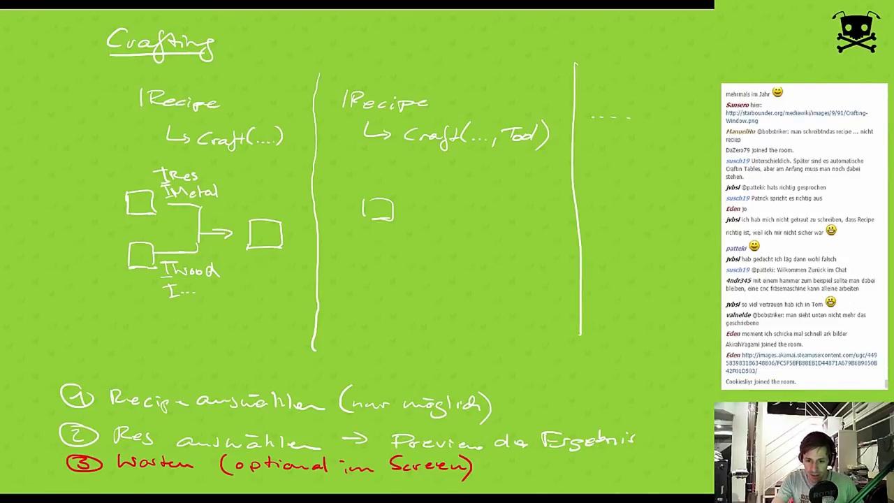
pyautogui.click(803, 362)
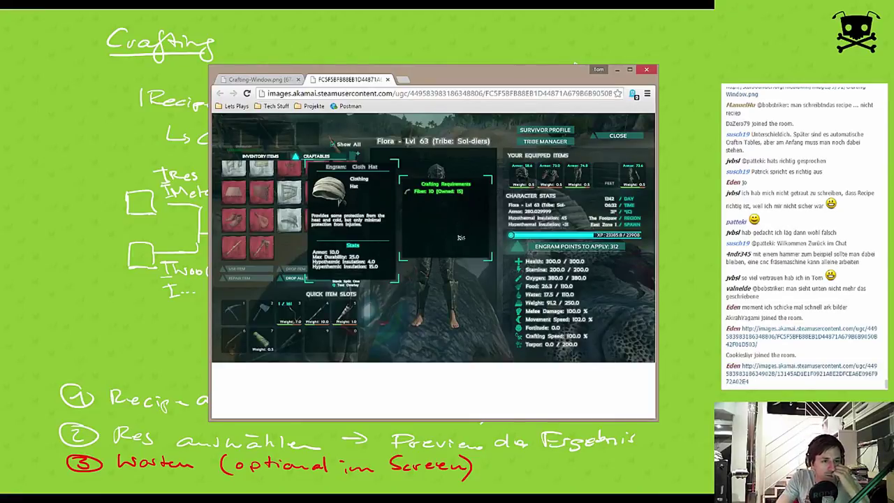
# Move the Chrome window up and left and enlarge it from its bottom-right corner
pyautogui.moveTo(424, 74)
pyautogui.mouseDown()
pyautogui.moveTo(372, 60)
pyautogui.moveTo(377, 67)
pyautogui.mouseUp()
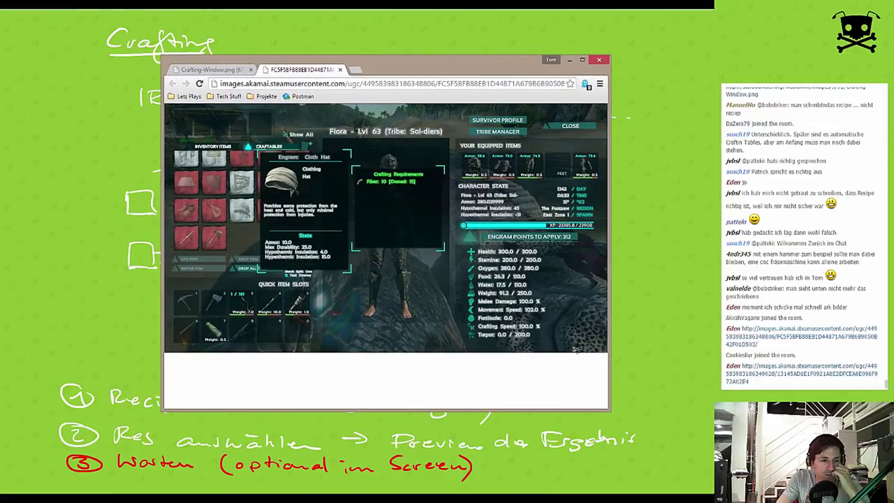
pyautogui.moveTo(609, 410); pyautogui.dragTo(659, 436)
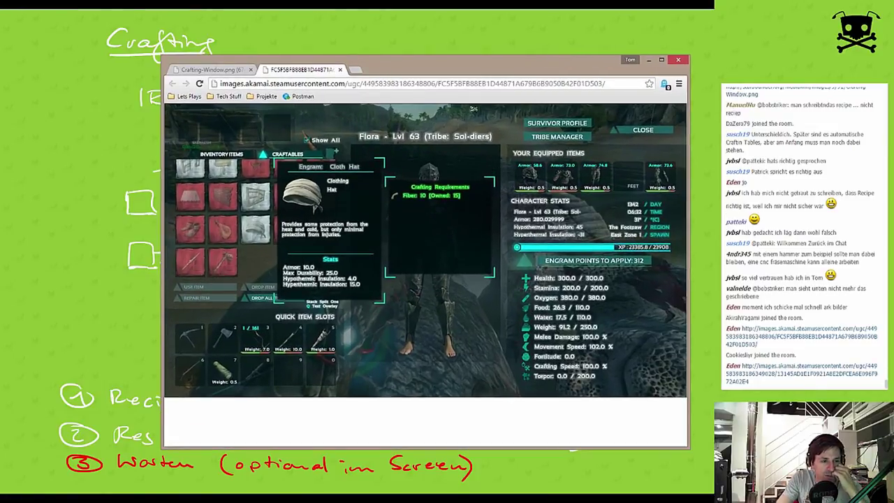
pyautogui.moveTo(461, 71); pyautogui.dragTo(433, 58)
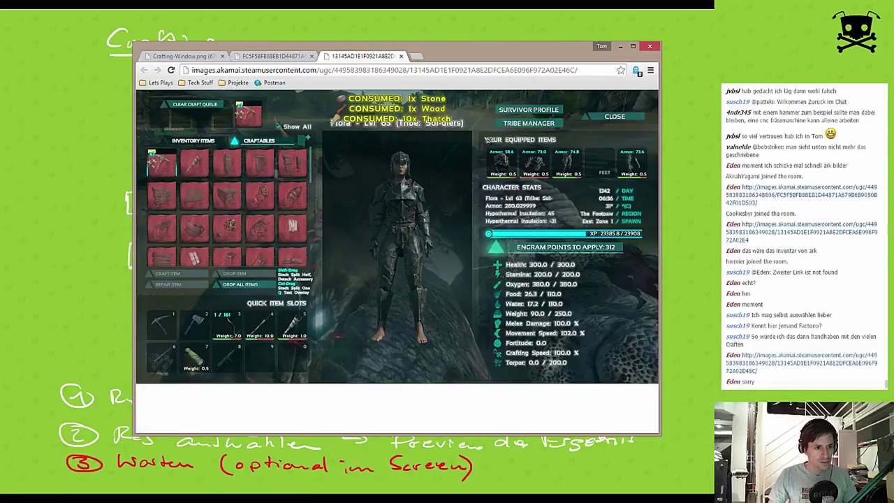
# Close the three game screenshot tabs and the Straw Poll results window
pyautogui.click(403, 56)
pyautogui.click(312, 57)
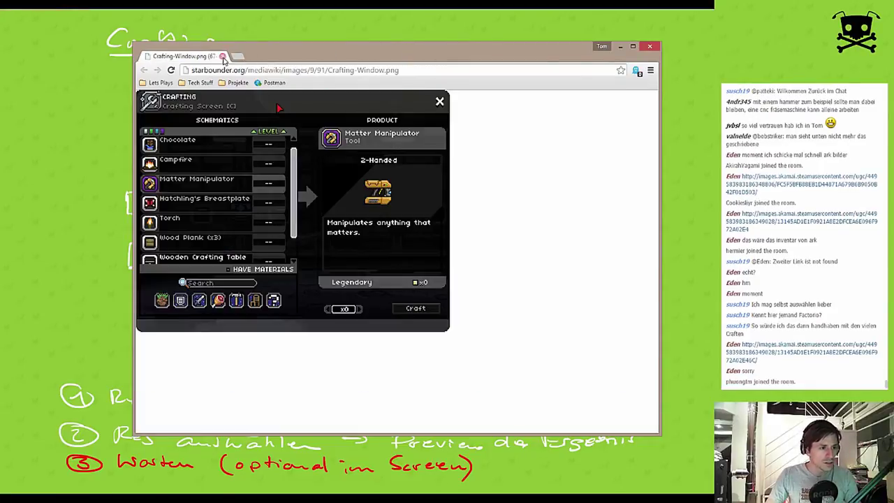
pyautogui.click(222, 57)
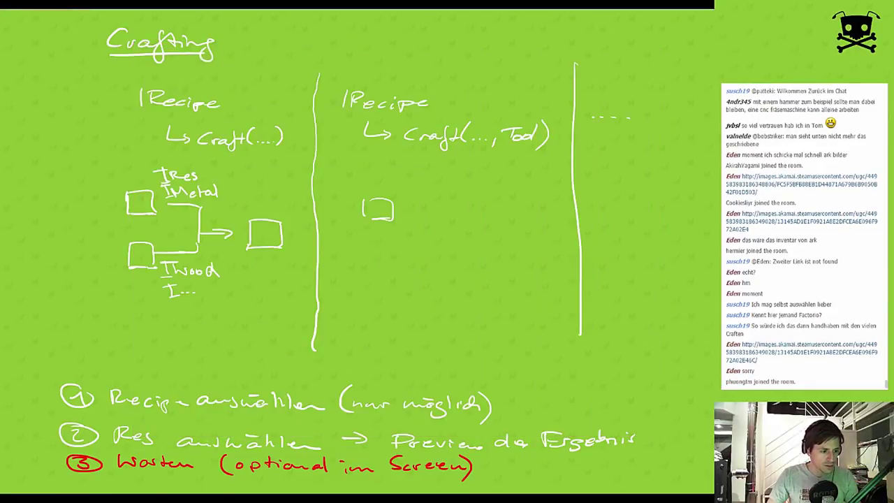
pyautogui.hotkey('alt', 'Tab')
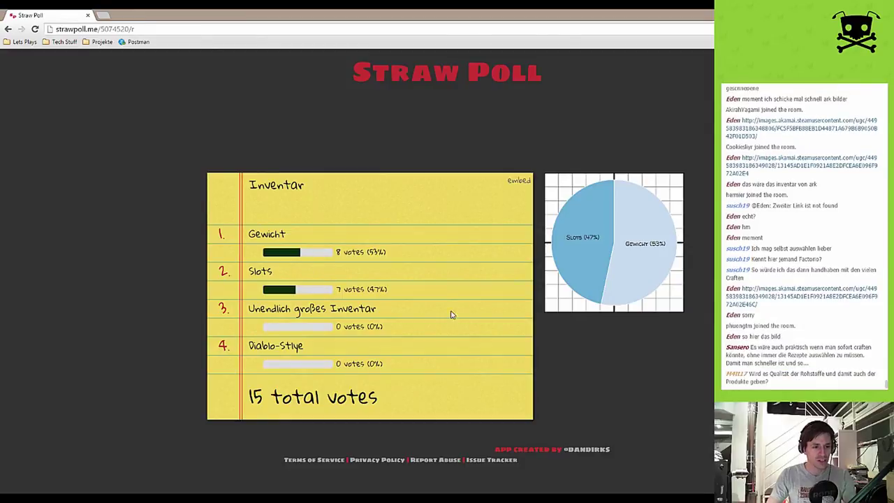
pyautogui.click(89, 16)
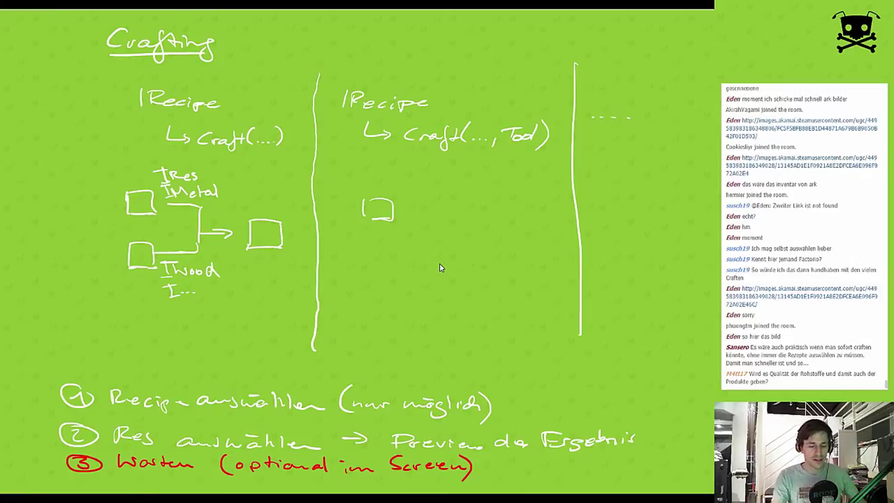
# Go to the slide showing a block dropping Eisen 2%, Gold 5% and Kohle 10% into IItem boxes
pyautogui.press('pageup')
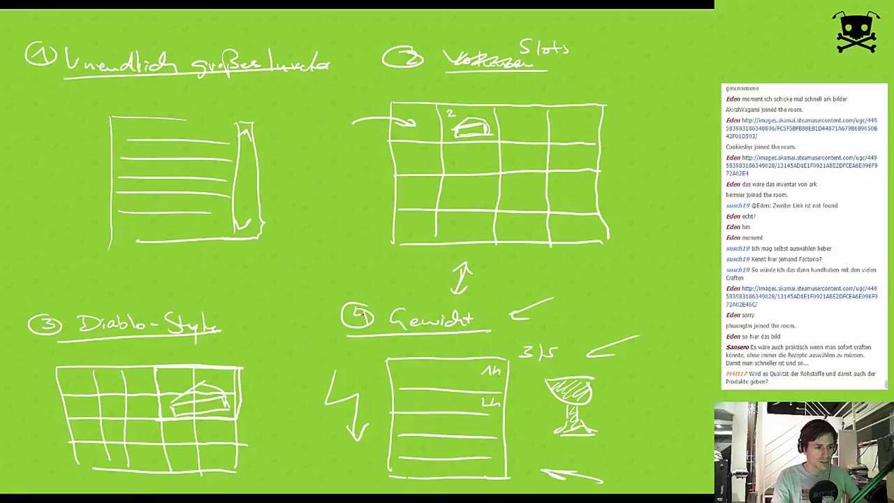
pyautogui.press('pagedown')
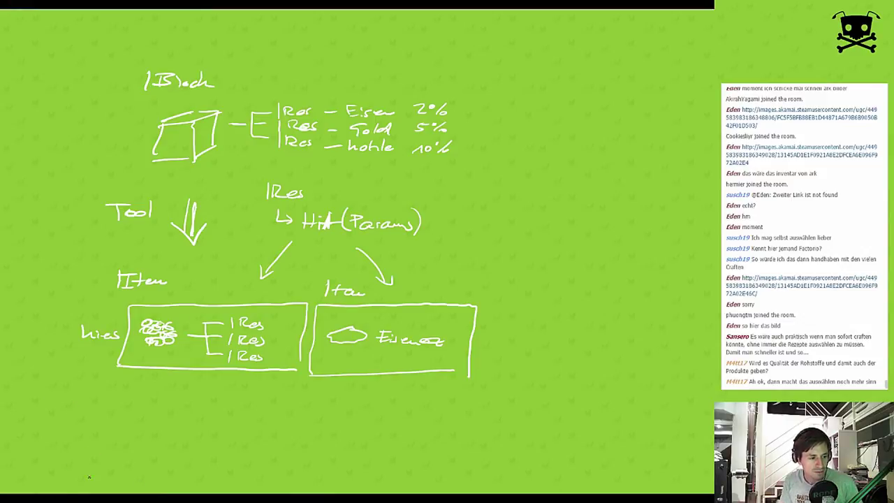
# Draw a red ink arrow from the left Res box into the Eisenerz item box
pyautogui.click(146, 402)
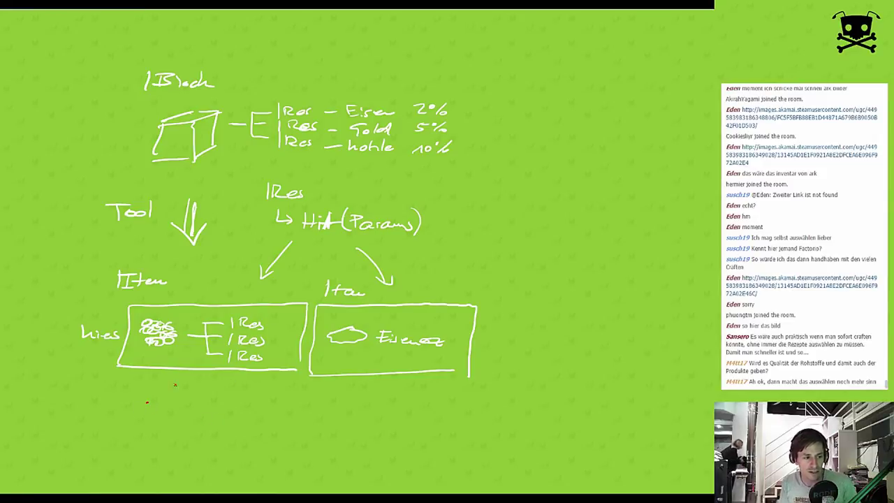
pyautogui.moveTo(289, 355); pyautogui.dragTo(336, 356)
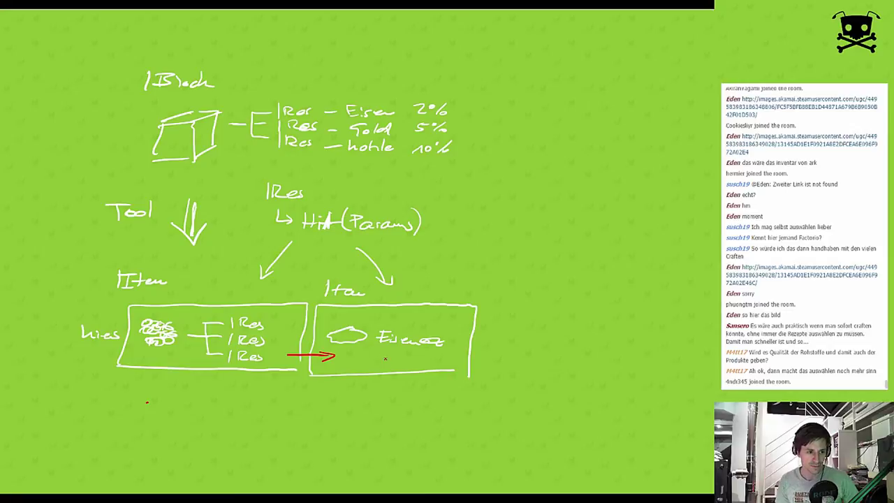
pyautogui.press('pageup')
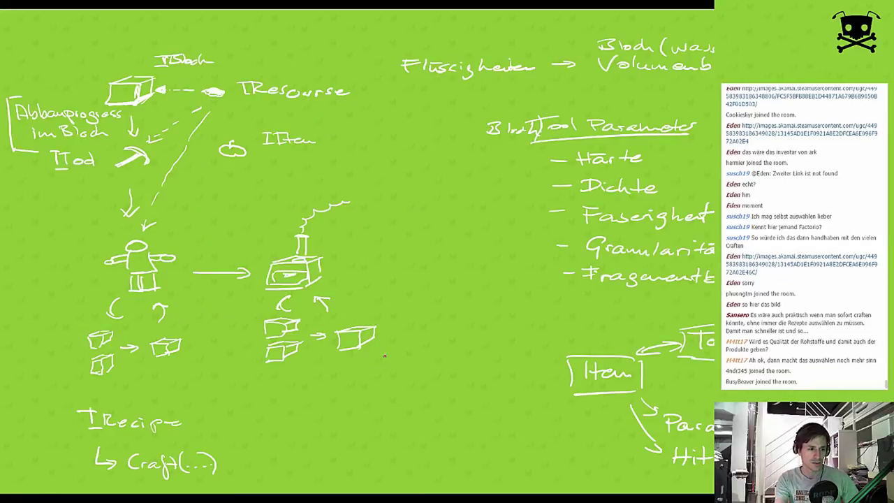
pyautogui.press('pagedown')
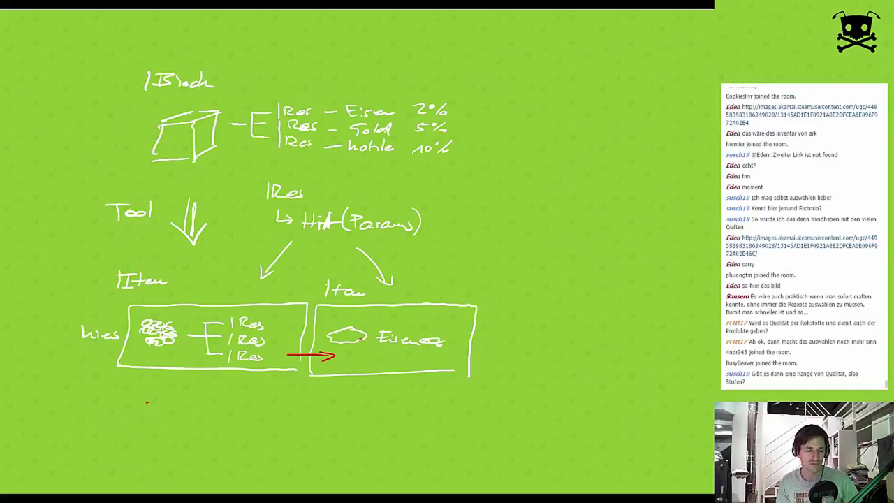
# Handwrite 'Qualität' in red beneath Eisenerz in the right item box
pyautogui.moveTo(361, 352)
pyautogui.mouseDown()
pyautogui.moveTo(356, 358)
pyautogui.moveTo(373, 365)
pyautogui.moveTo(438, 357)
pyautogui.mouseUp()
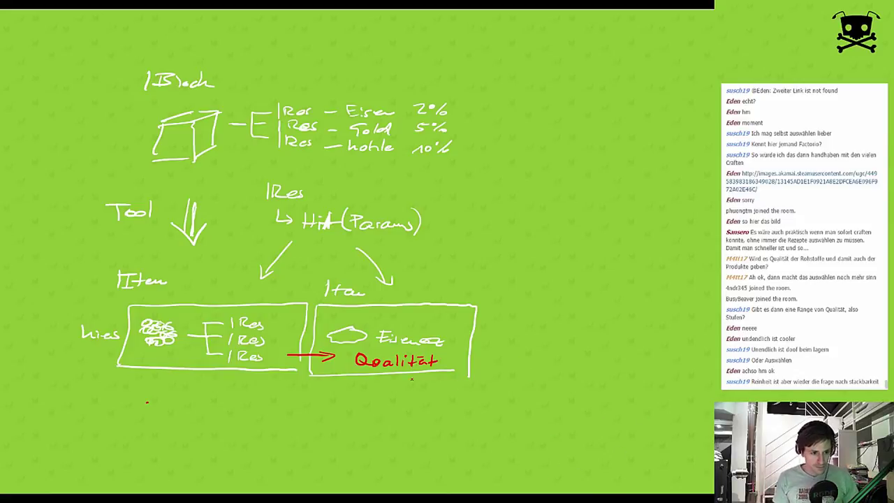
# Extend the red note so it reads 'Qualitätlevel (1…10)'
pyautogui.moveTo(442, 355)
pyautogui.mouseDown()
pyautogui.moveTo(446, 365)
pyautogui.moveTo(496, 366)
pyautogui.mouseUp()
pyautogui.moveTo(500, 352)
pyautogui.mouseDown()
pyautogui.moveTo(499, 368)
pyautogui.moveTo(563, 363)
pyautogui.mouseUp()
pyautogui.click(540, 362)
pyautogui.click(546, 362)
pyautogui.click(552, 362)
pyautogui.moveTo(574, 353); pyautogui.dragTo(587, 368)
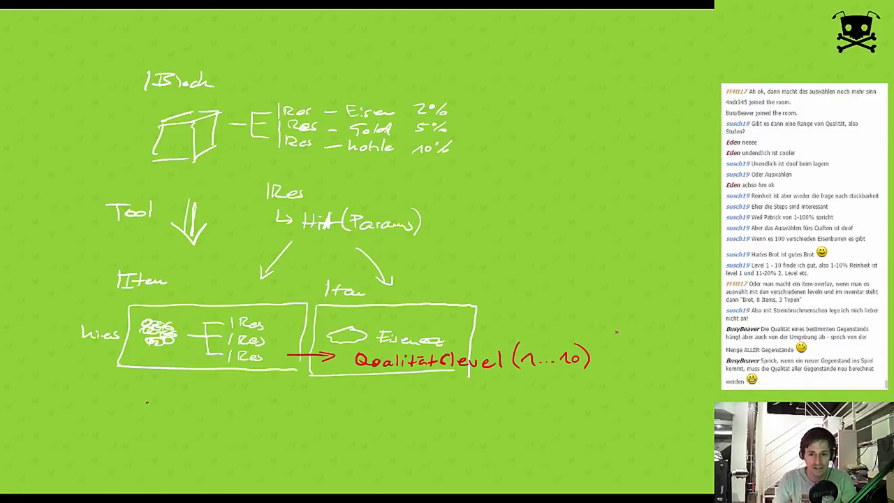
# Page back and forth through the handwritten sketch slides until the black end-of-show screen appears
pyautogui.press('pageup')
pyautogui.press('pageup')
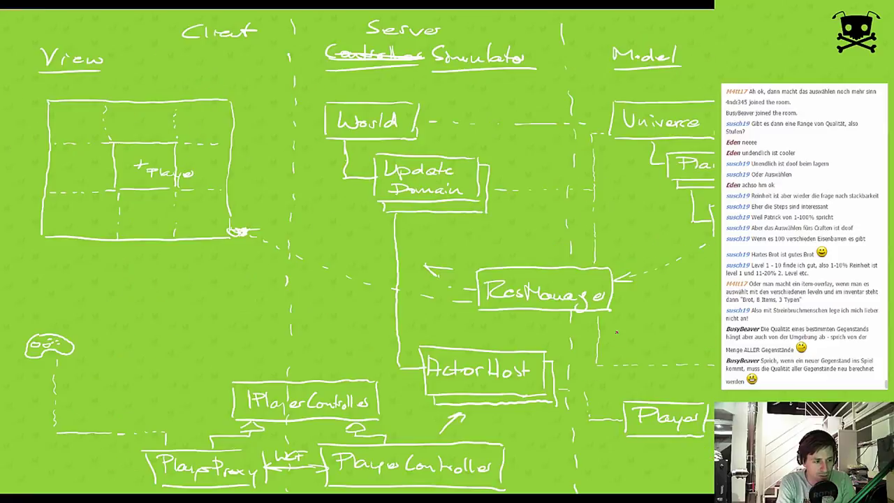
pyautogui.press('pageup')
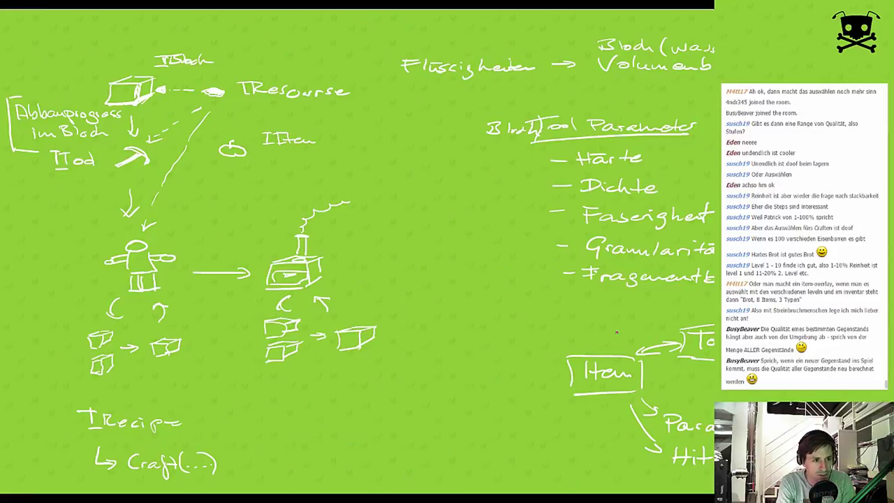
pyautogui.press('pageup')
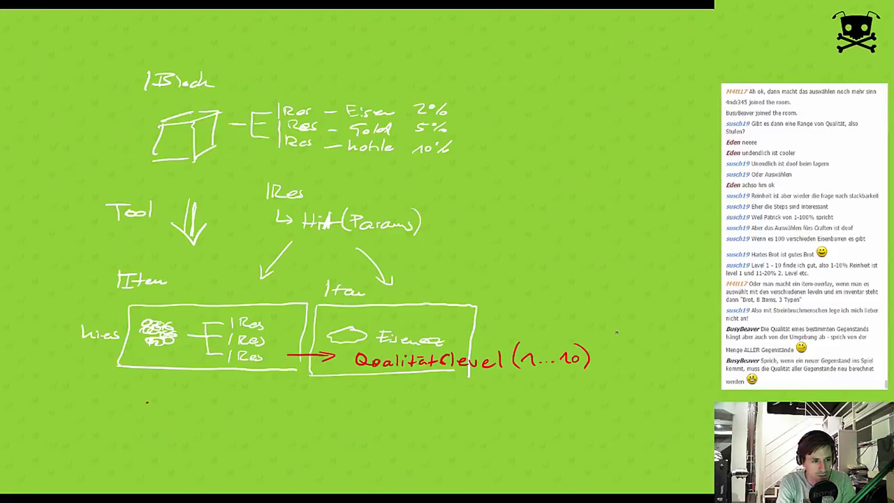
pyautogui.press('pageup')
pyautogui.press('pageup')
pyautogui.press('pageup')
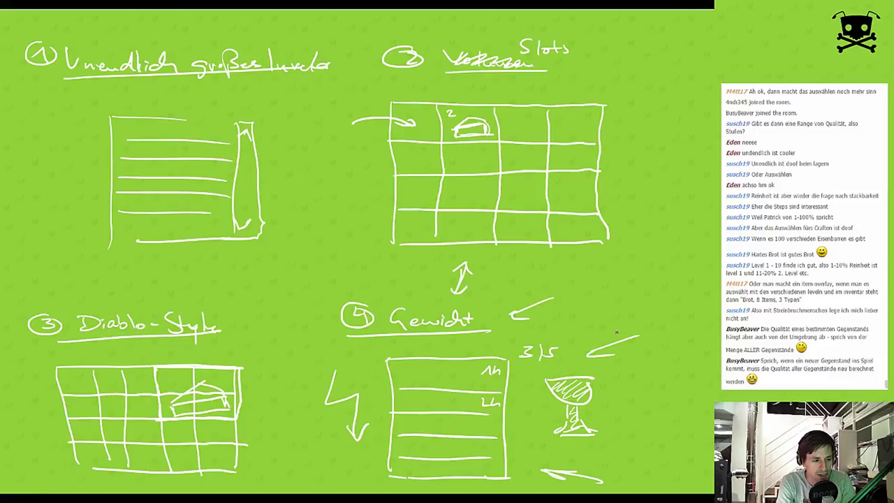
pyautogui.press('pagedown')
pyautogui.press('pagedown')
pyautogui.press('pagedown')
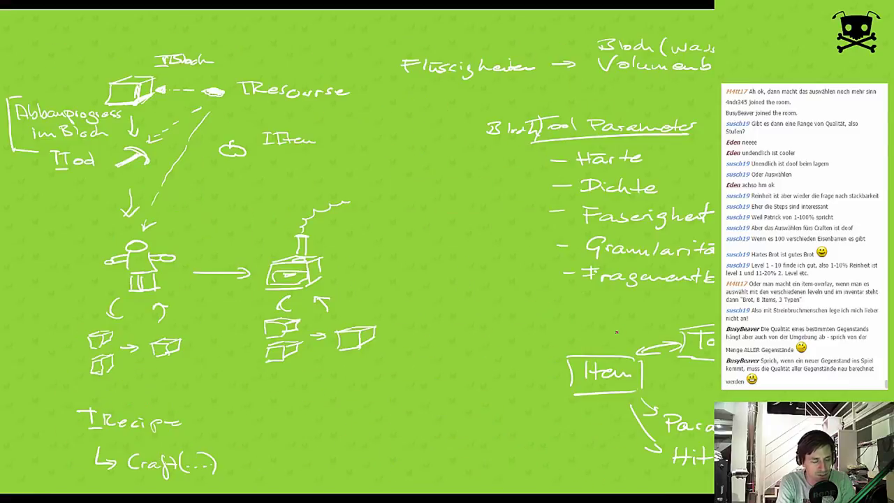
pyautogui.press('pagedown')
pyautogui.press('pagedown')
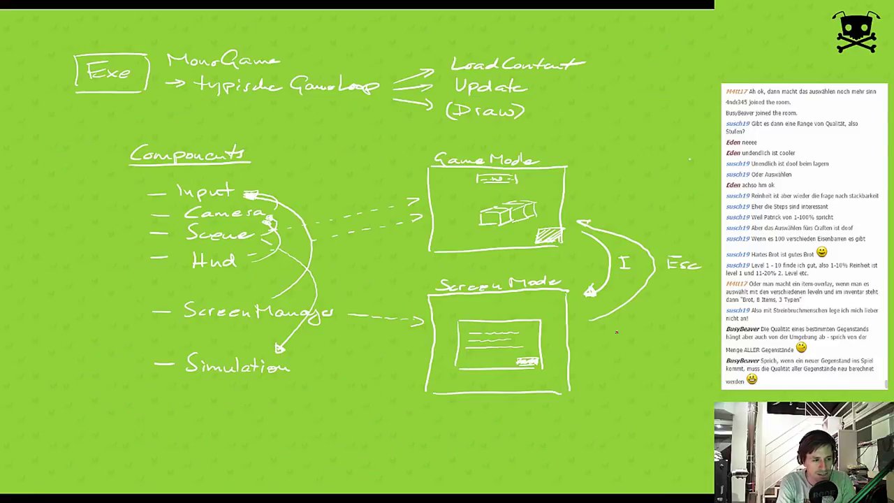
pyautogui.press('pageup')
pyautogui.press('pageup')
pyautogui.press('pageup')
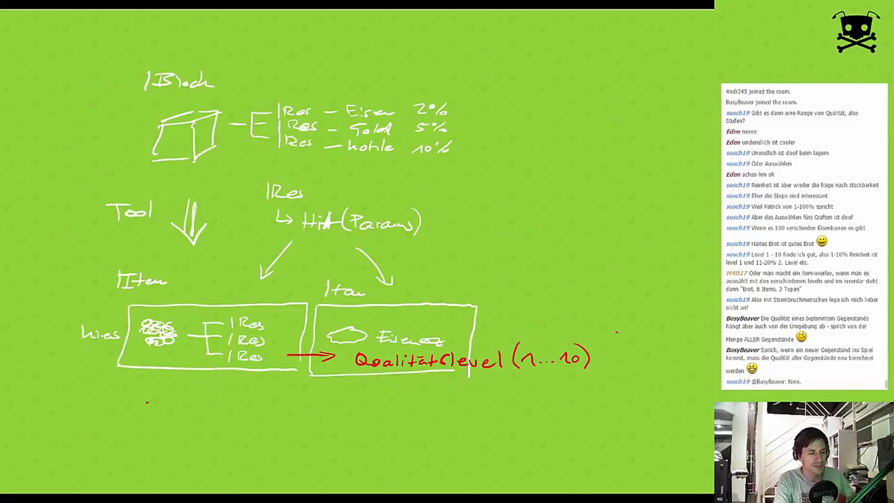
pyautogui.press('pagedown')
pyautogui.press('pagedown')
pyautogui.press('pagedown')
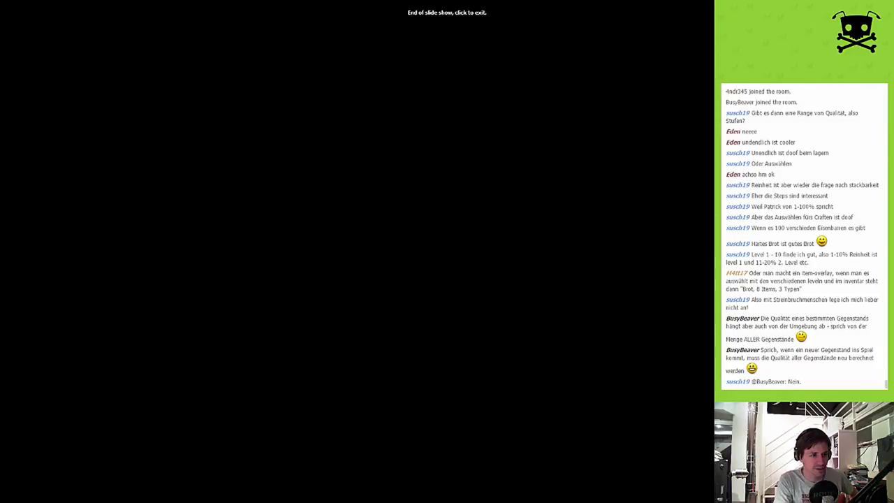
# End the slideshow and keep the ink annotations on the slides
pyautogui.press('pageup')
pyautogui.press('pageup')
pyautogui.press('pageup')
pyautogui.press('pageup')
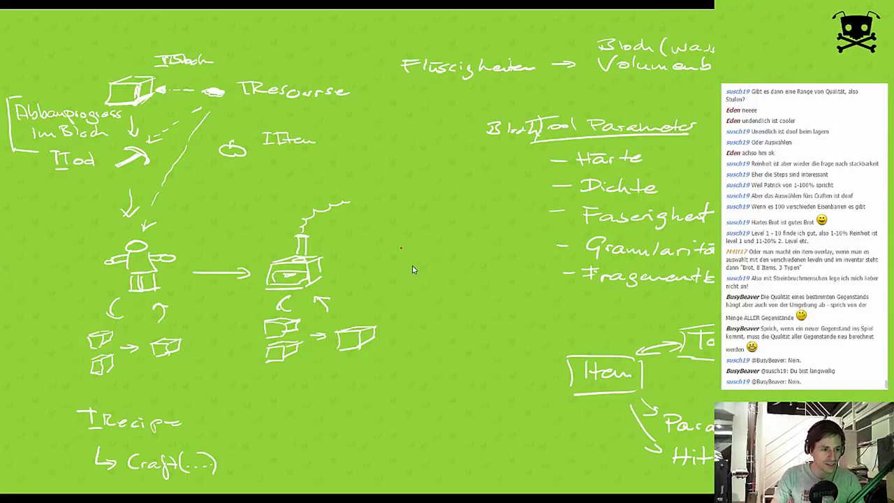
pyautogui.press('Escape')
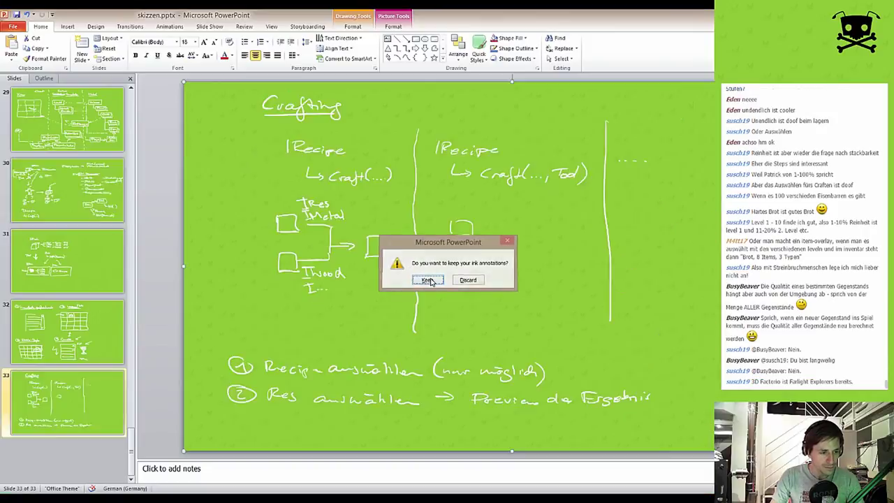
pyautogui.click(426, 279)
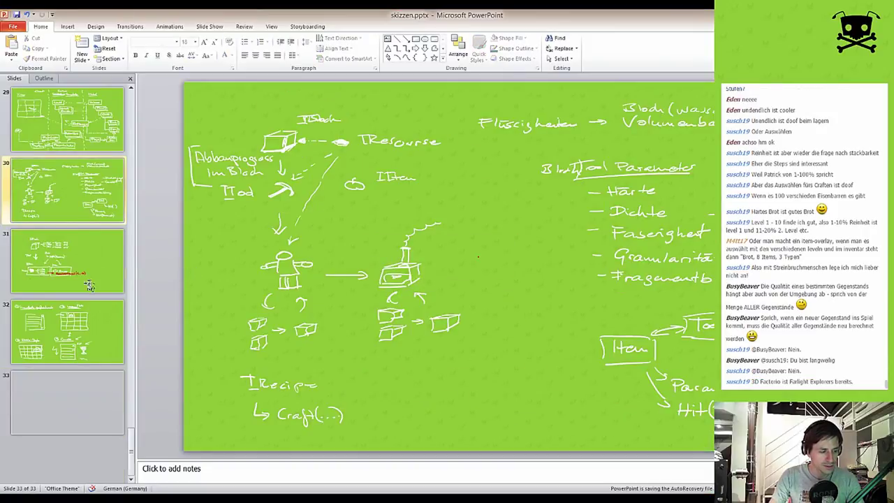
# Scroll the slide view to bring up slide 30's block-resource and crafting notes
pyautogui.scroll(4, 88, 286)
pyautogui.scroll(-2, 89, 287)
pyautogui.scroll(-1, 89, 287)
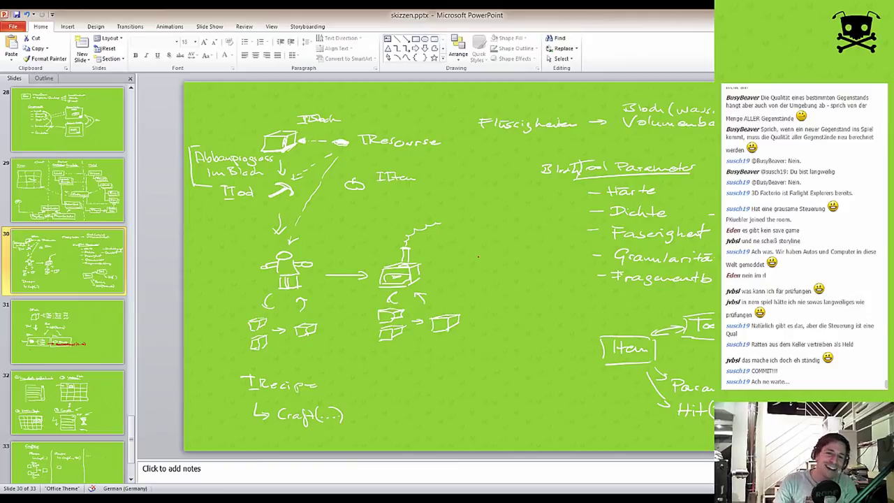
# Close PowerPoint, saving the changes to skizzen.pptx
pyautogui.hotkey('alt', 'F4')
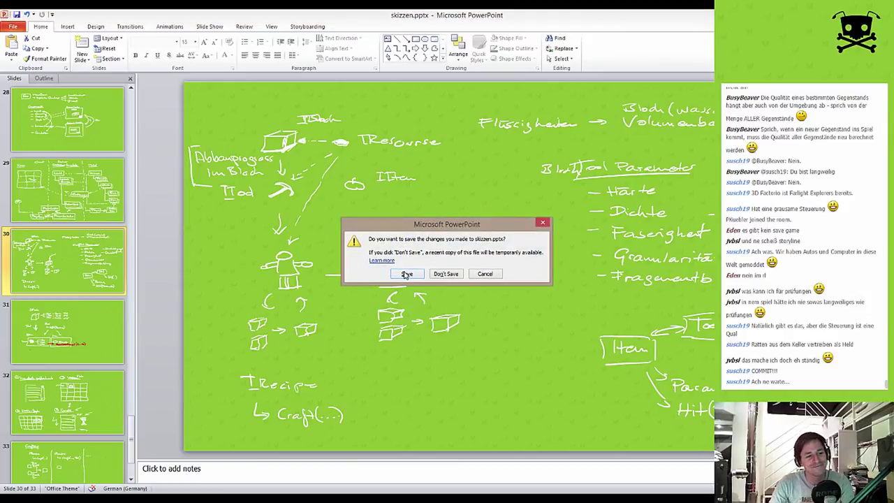
pyautogui.click(410, 275)
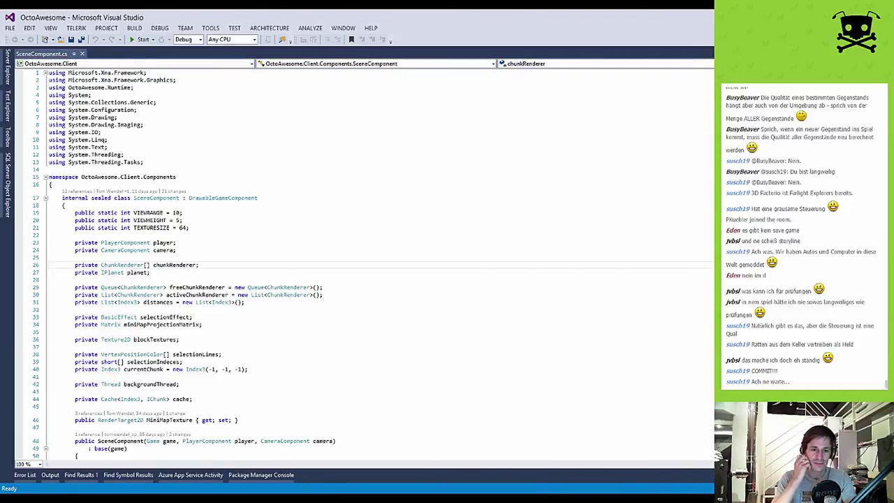
pyautogui.click(363, 266)
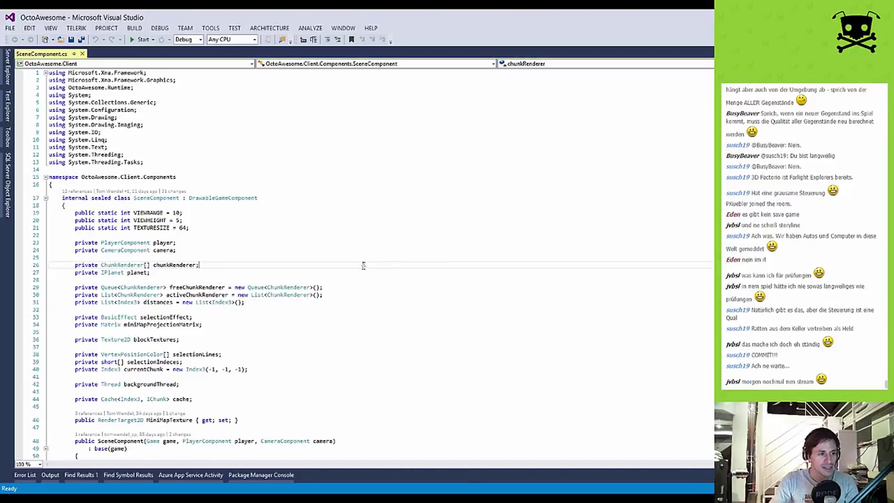